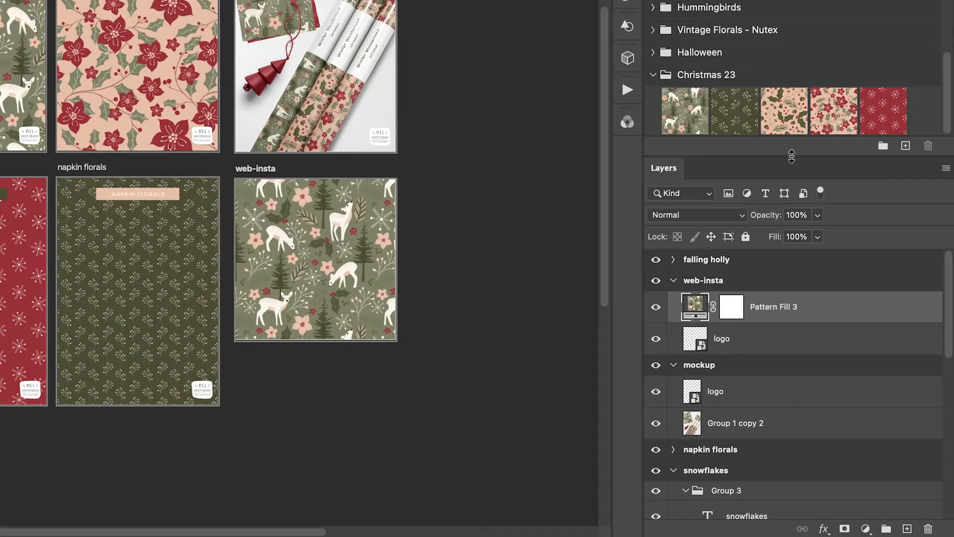
Enlarge the Layers panel and collapse all layer groups from the panel menu.
{"action": "left_click_drag", "start_coordinate": [849, 277], "coordinate": [845, 167]}
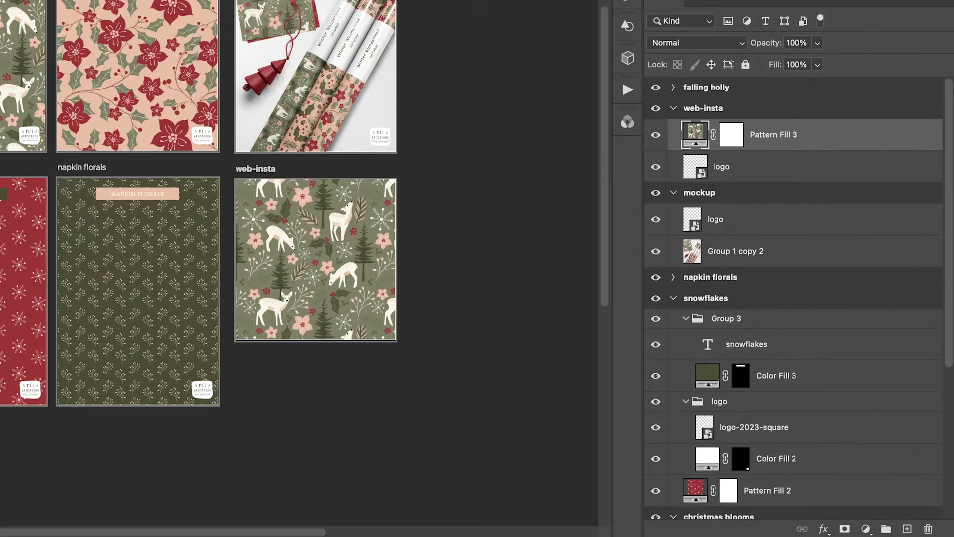
{"action": "left_click", "coordinate": [674, 107]}
{"action": "left_click", "coordinate": [947, 5]}
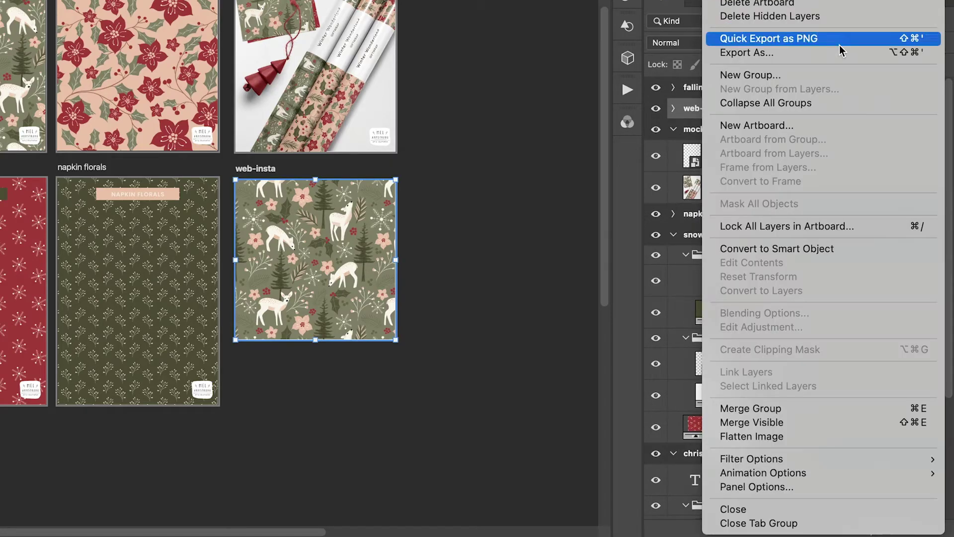
{"action": "left_click", "coordinate": [841, 102]}
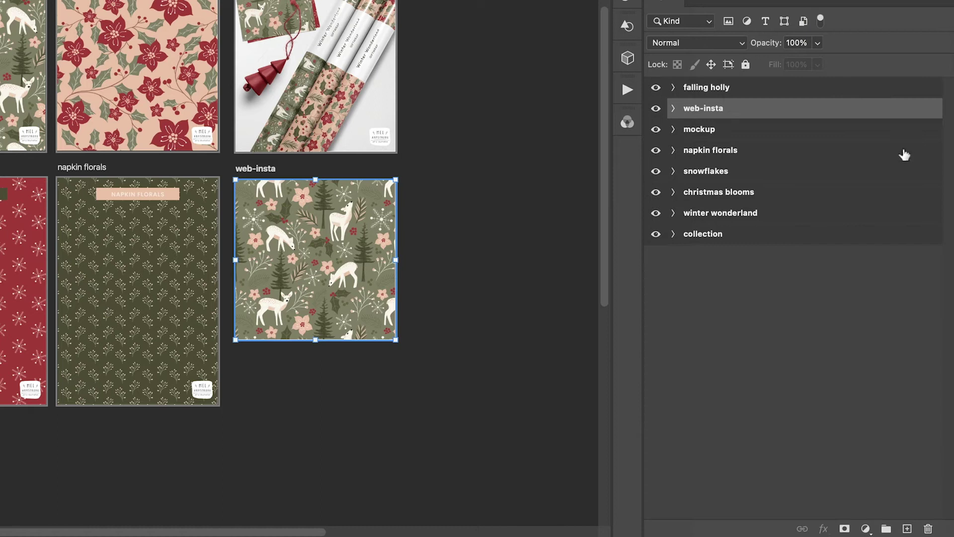
Inspect the collection, winter wonderland, christmas blooms and mockup artboards, including mockup's logo layer.
{"action": "left_click", "coordinate": [697, 238]}
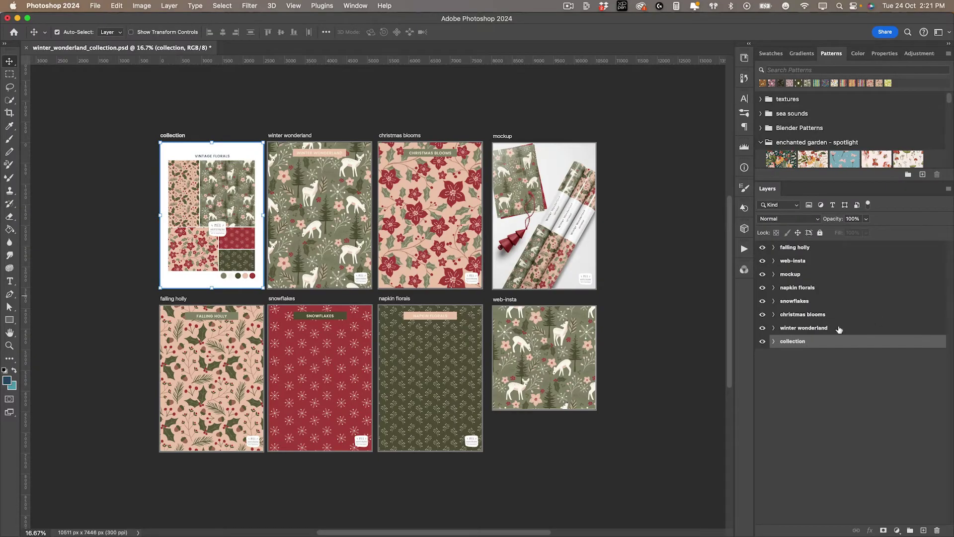
{"action": "left_click", "coordinate": [815, 330]}
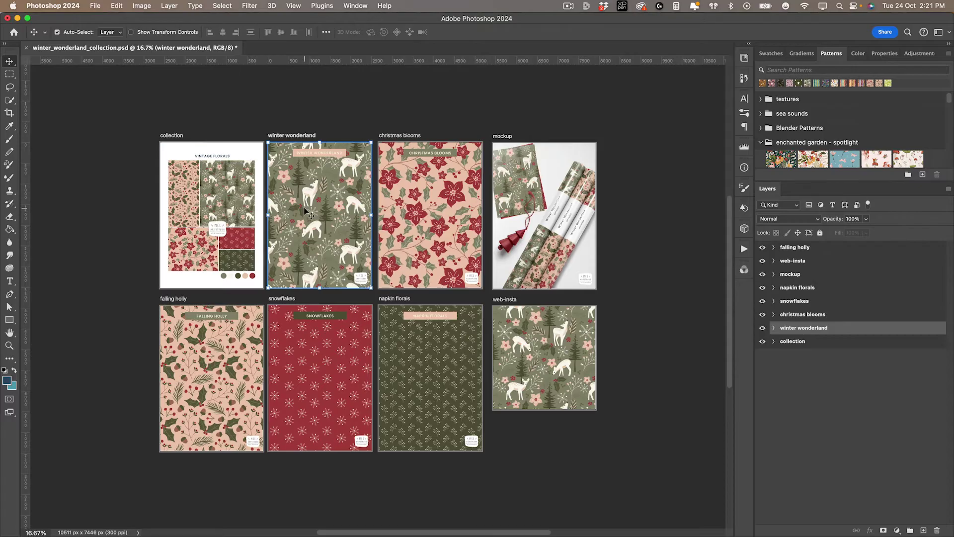
{"action": "left_click", "coordinate": [819, 315]}
{"action": "left_click", "coordinate": [572, 219]}
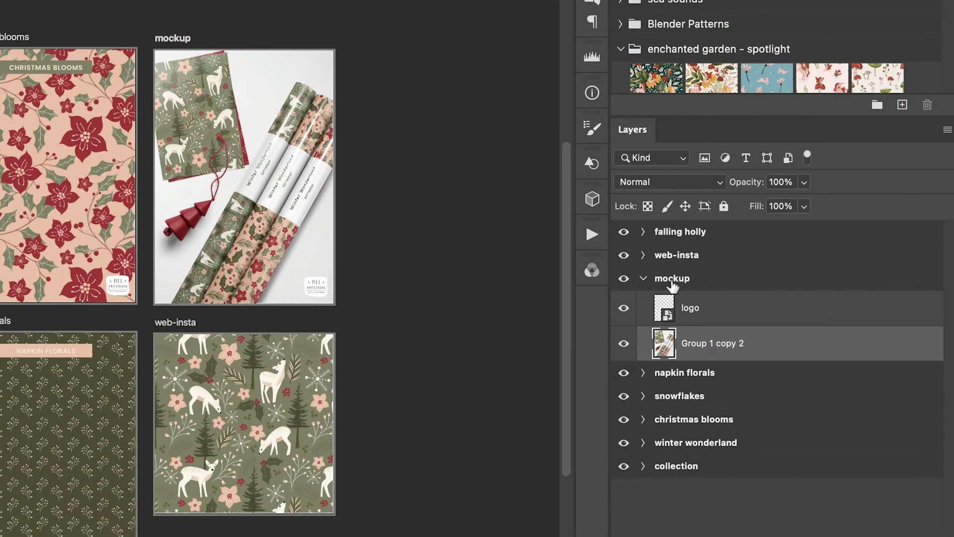
{"action": "left_click", "coordinate": [672, 283]}
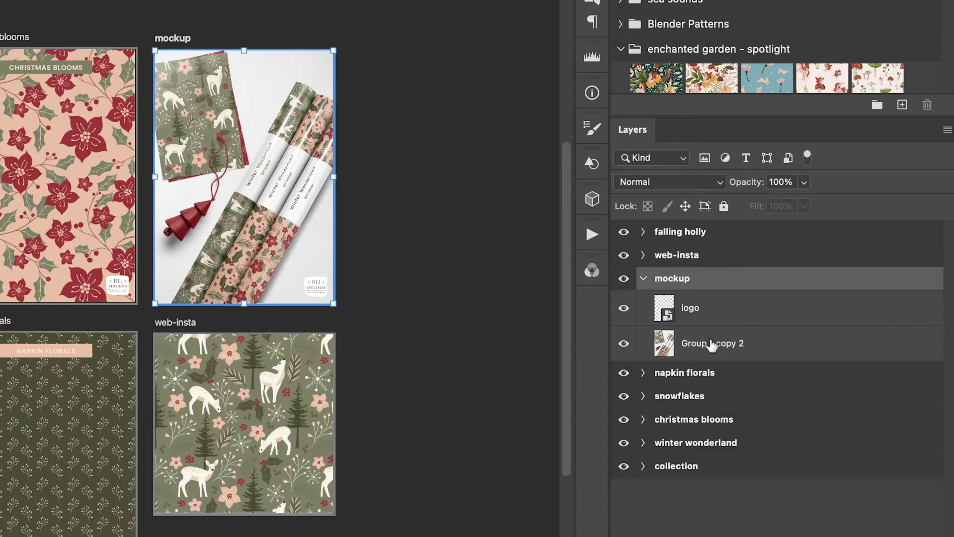
{"action": "left_click", "coordinate": [711, 318]}
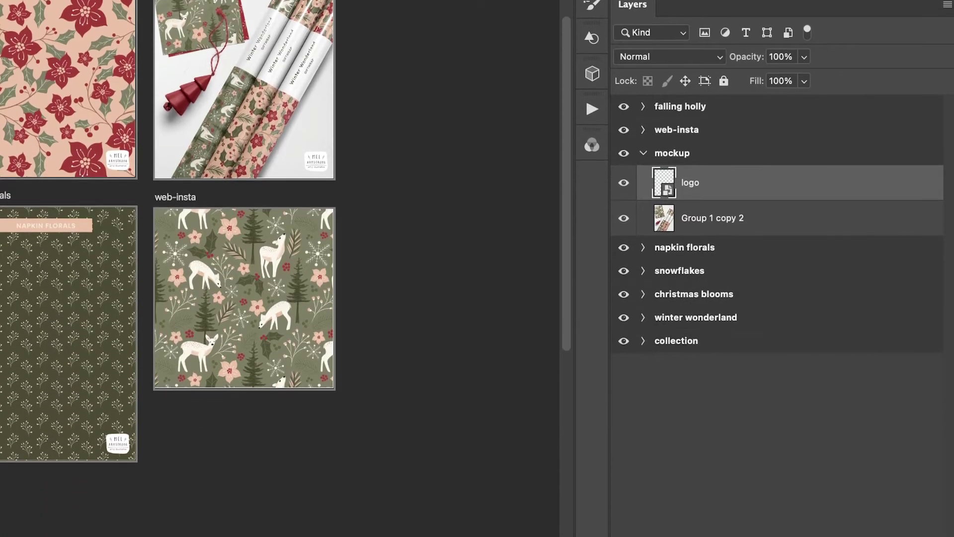
Expand the winter wonderland group to view its layers, then collapse it again.
{"action": "left_click", "coordinate": [643, 442]}
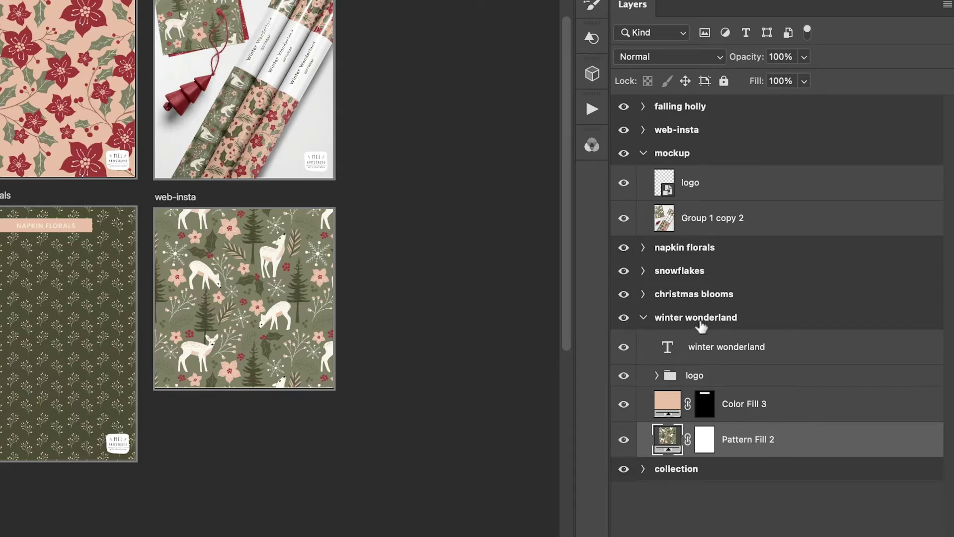
{"action": "left_click", "coordinate": [657, 321]}
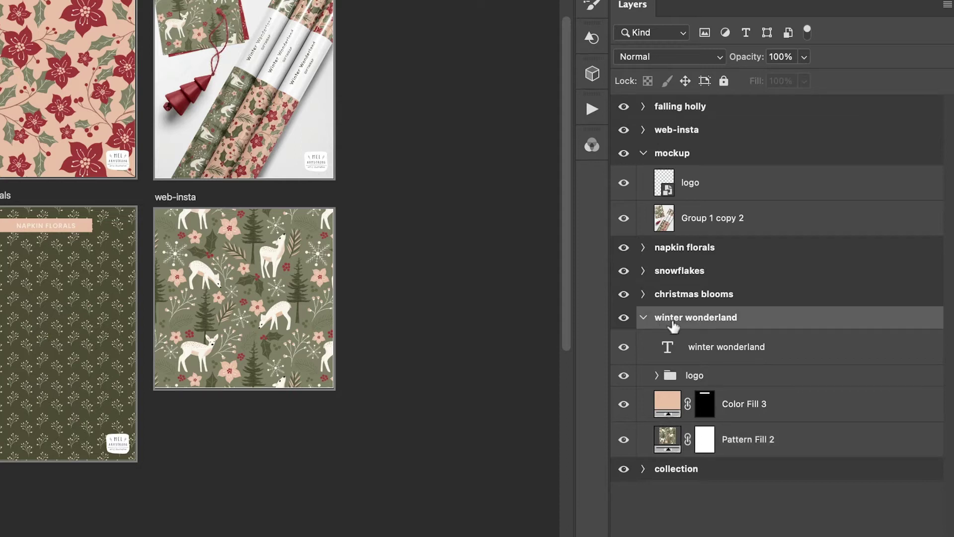
{"action": "left_click", "coordinate": [643, 318]}
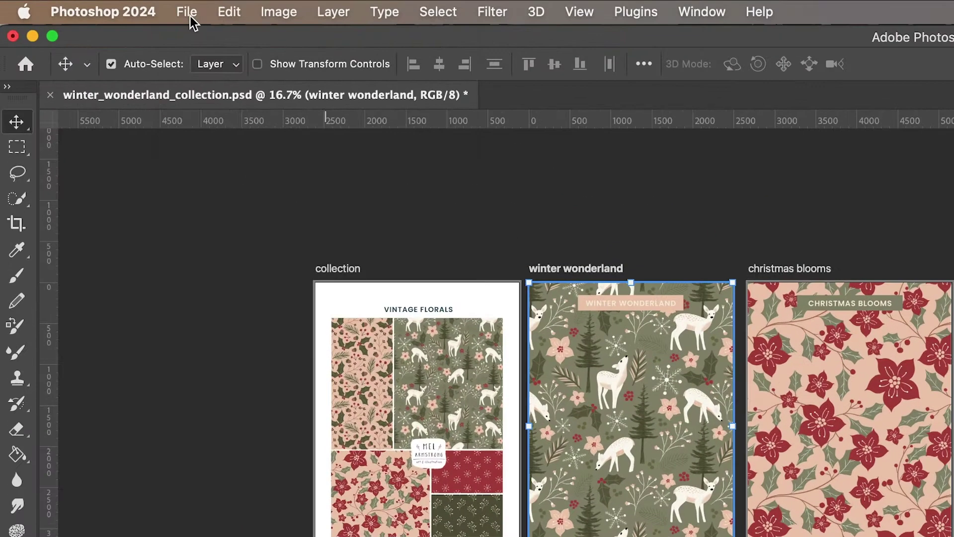
Start a new document from the A4 preset: 210 x 297 mm, 300 ppi, artboards on.
{"action": "left_click", "coordinate": [95, 6]}
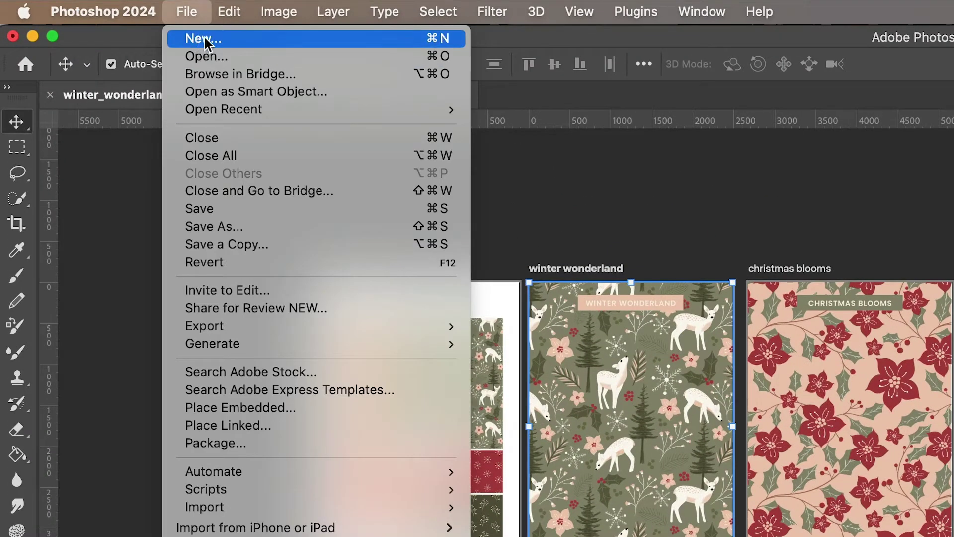
{"action": "left_click", "coordinate": [275, 38]}
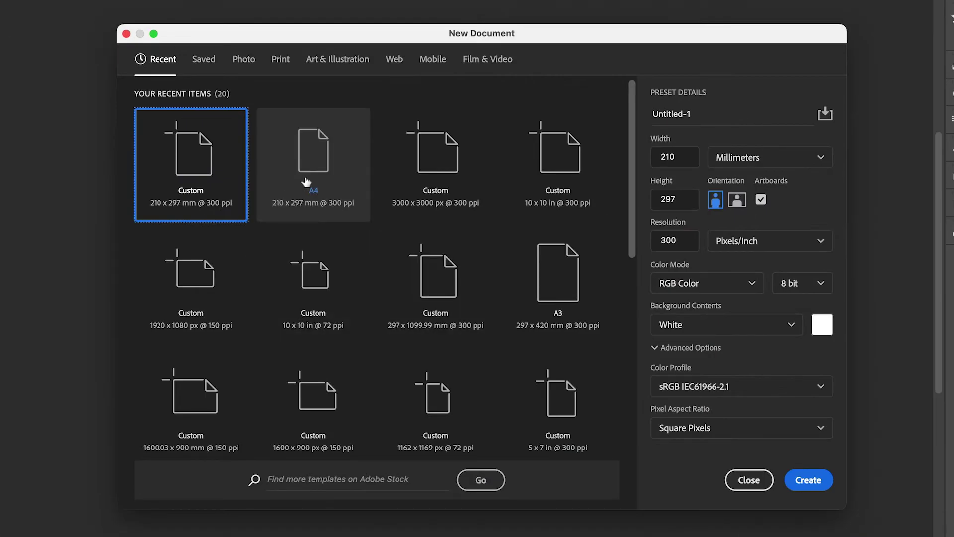
{"action": "left_click", "coordinate": [327, 163]}
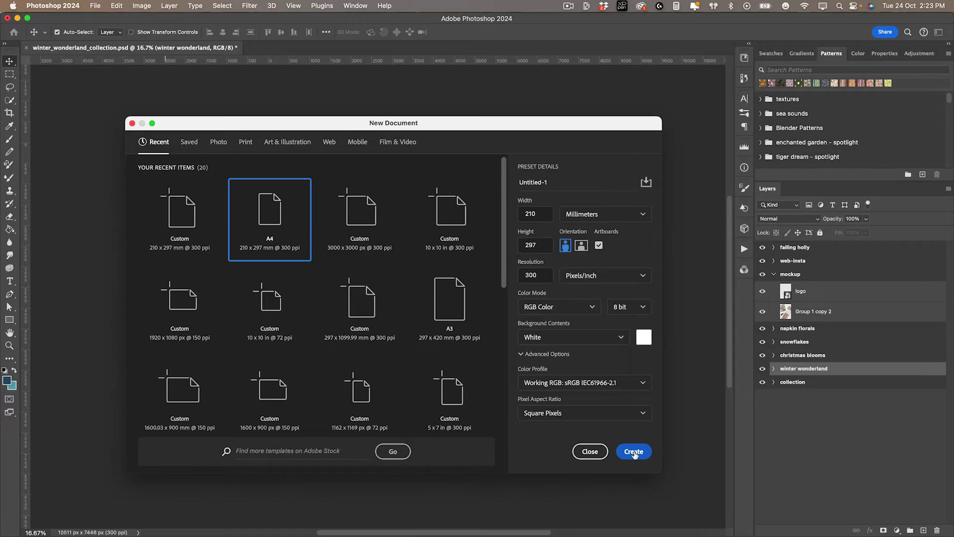
{"action": "left_click", "coordinate": [634, 453]}
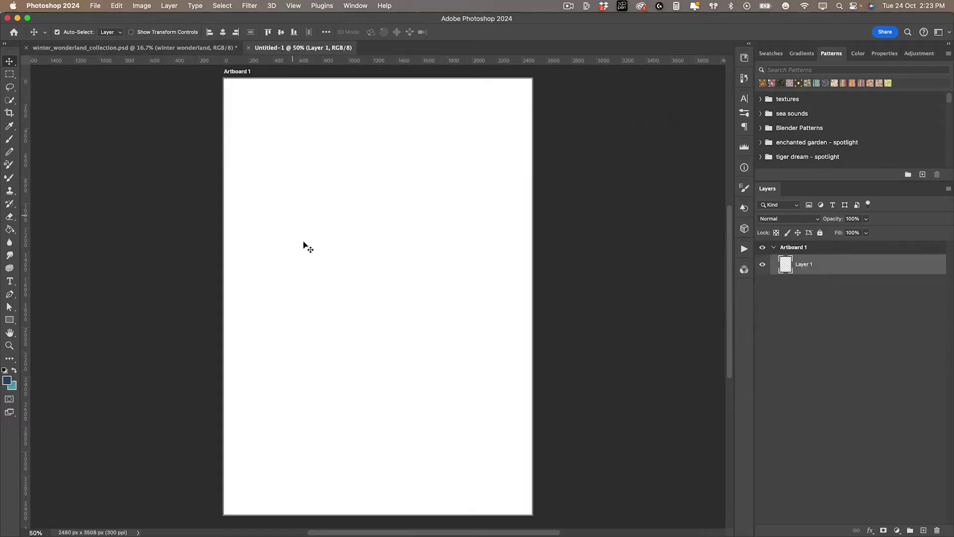
{"action": "key", "text": "super+minus"}
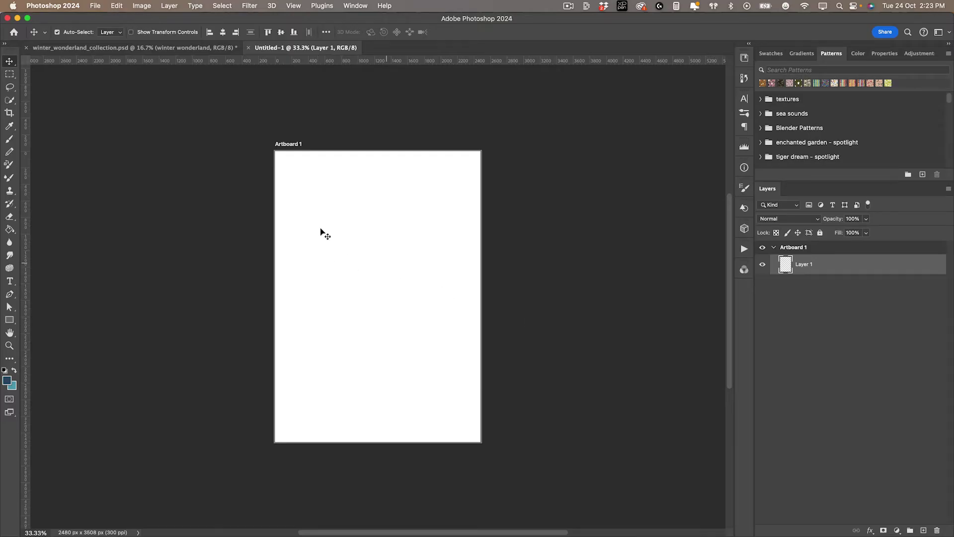
{"action": "key", "text": "shift+v"}
{"action": "left_click", "coordinate": [353, 153]}
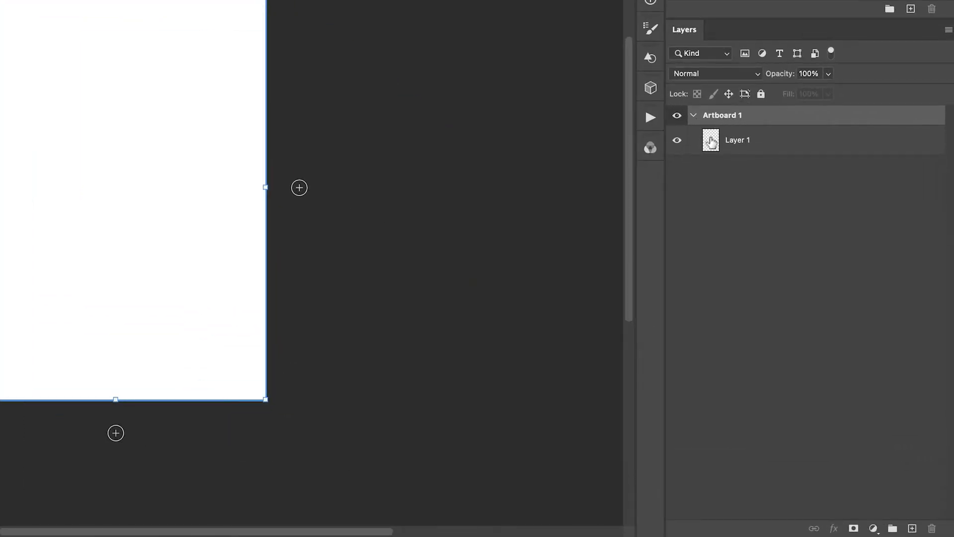
{"action": "left_click_drag", "start_coordinate": [727, 120], "coordinate": [915, 529]}
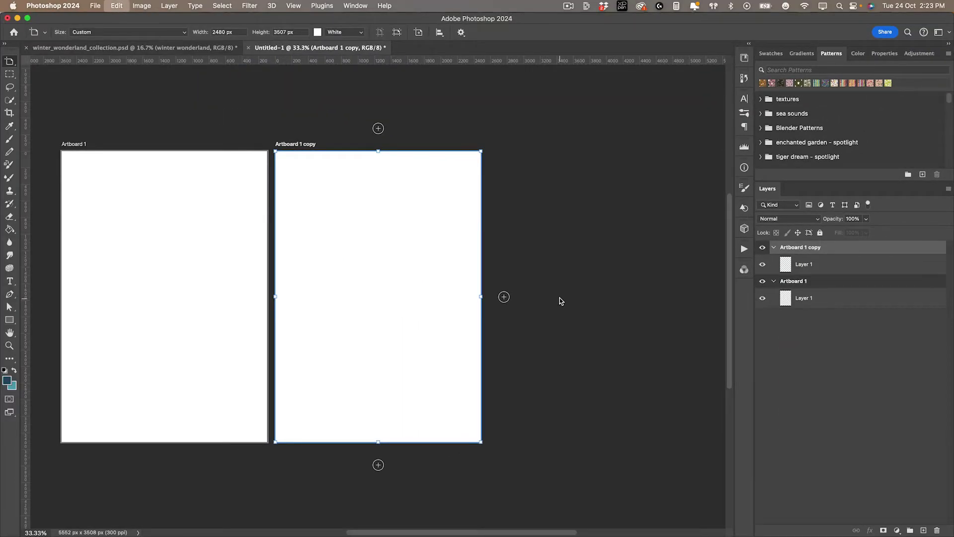
{"action": "key", "text": "Delete"}
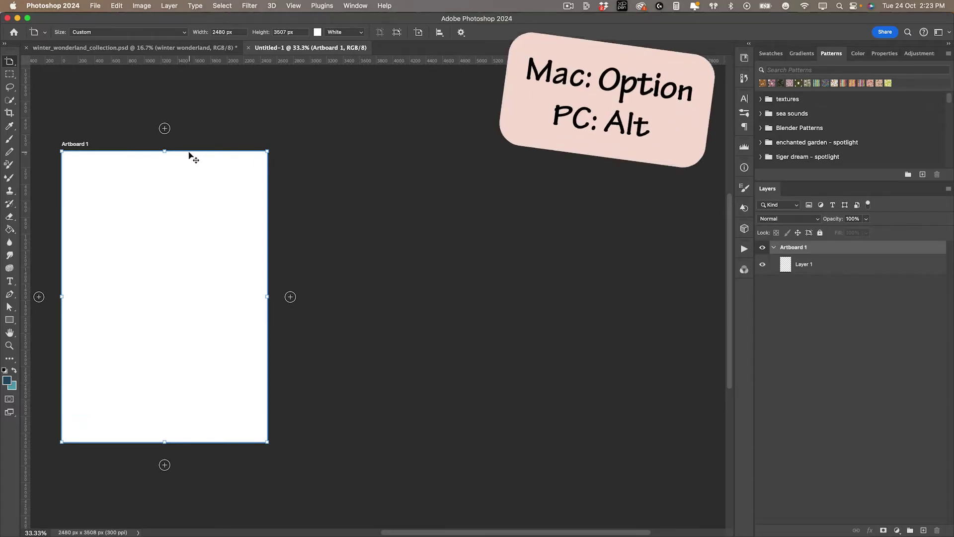
{"action": "left_click_drag", "start_coordinate": [189, 154], "coordinate": [425, 156]}
{"action": "key", "text": "Delete"}
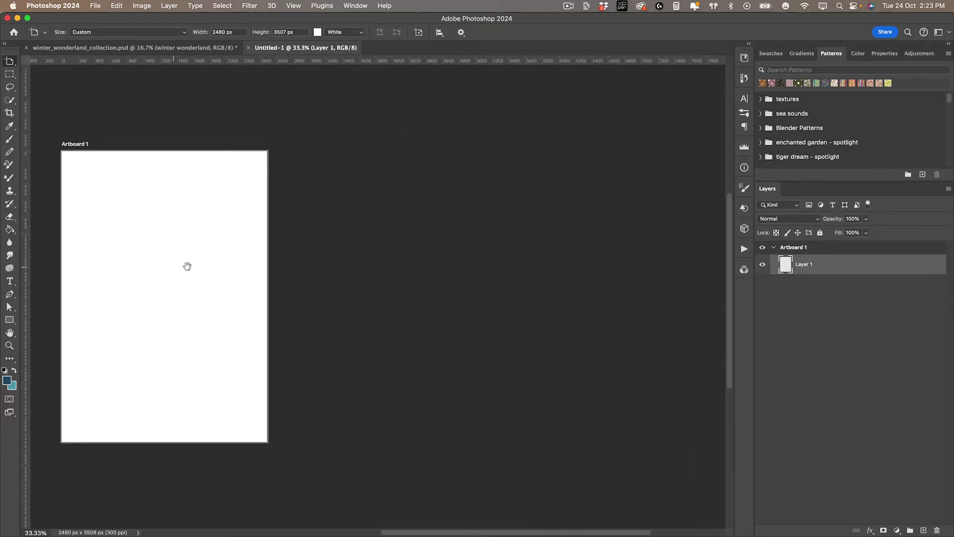
{"action": "left_click_drag", "start_coordinate": [326, 296], "coordinate": [381, 255]}
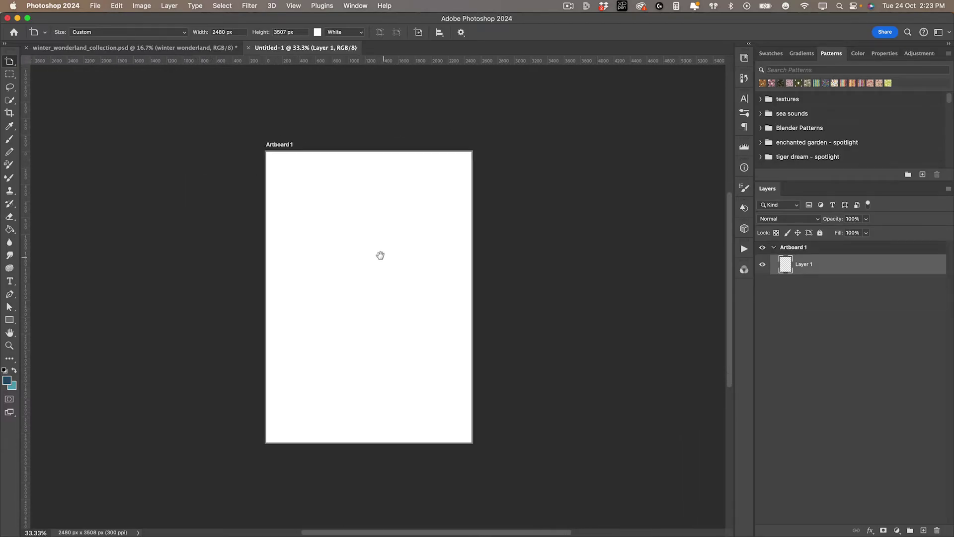
{"action": "left_click", "coordinate": [346, 146]}
{"action": "left_click_drag", "start_coordinate": [10, 61], "coordinate": [49, 62]}
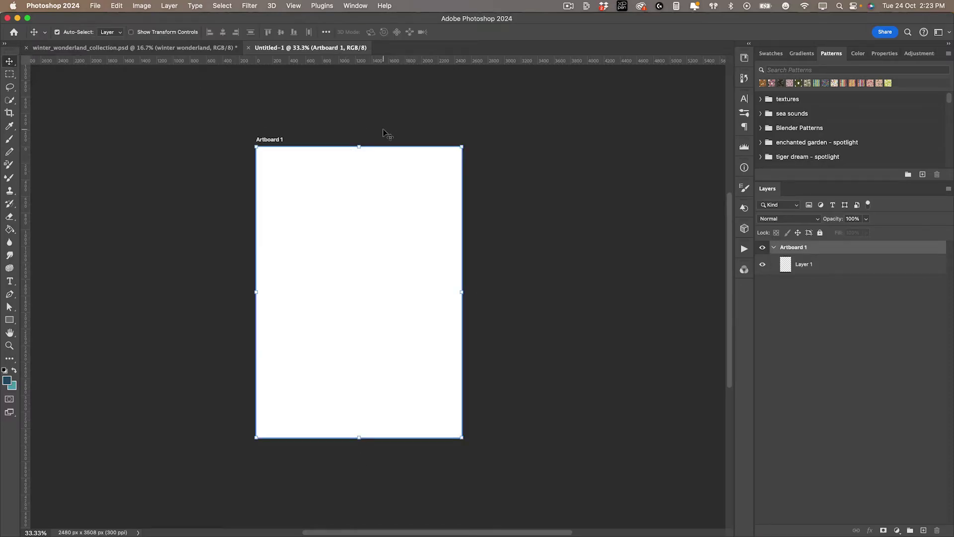
{"action": "key", "text": "shift+v"}
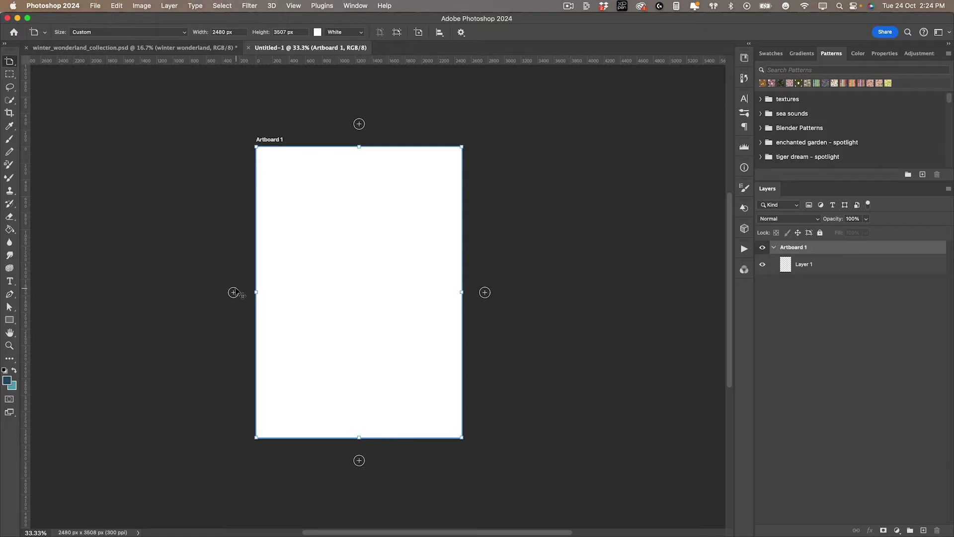
{"action": "left_click", "coordinate": [485, 293]}
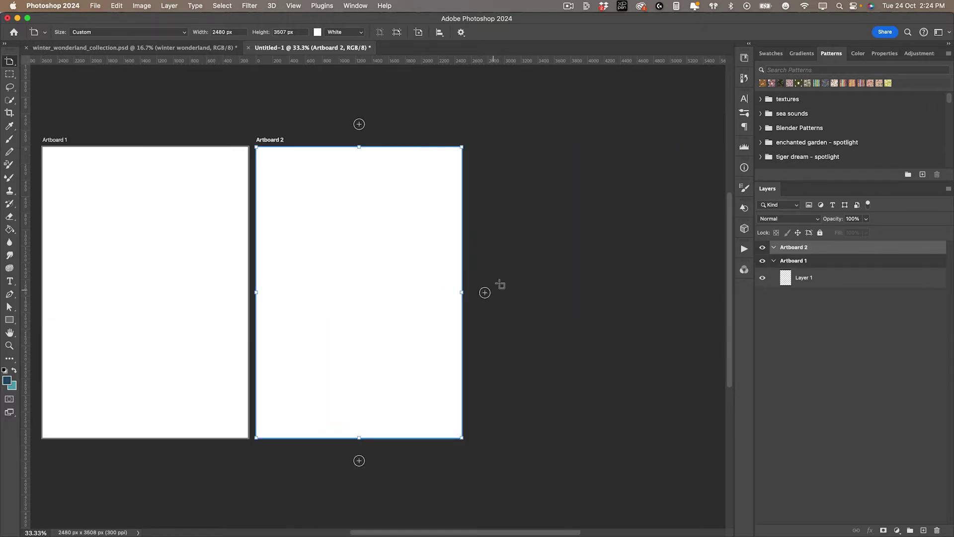
{"action": "left_click", "coordinate": [359, 460]}
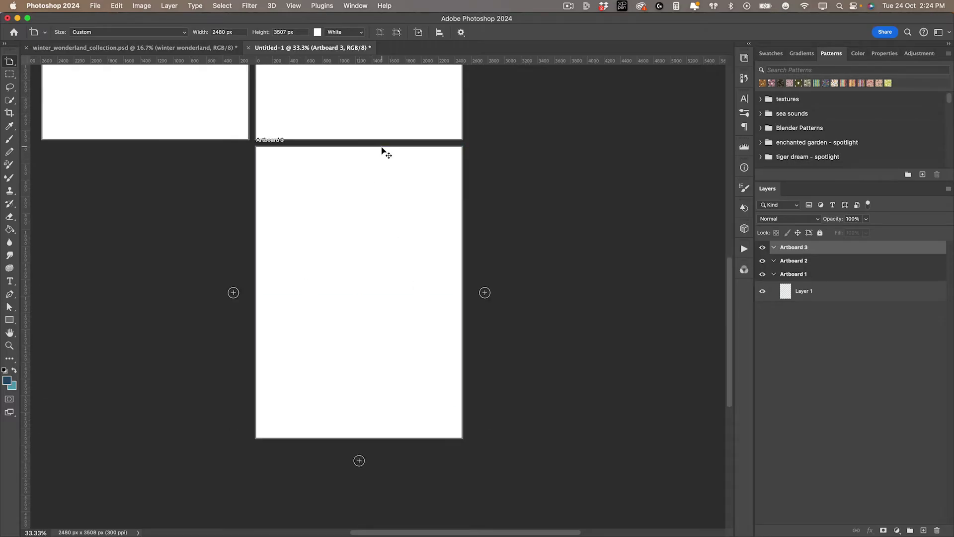
{"action": "left_click_drag", "start_coordinate": [383, 149], "coordinate": [384, 159]}
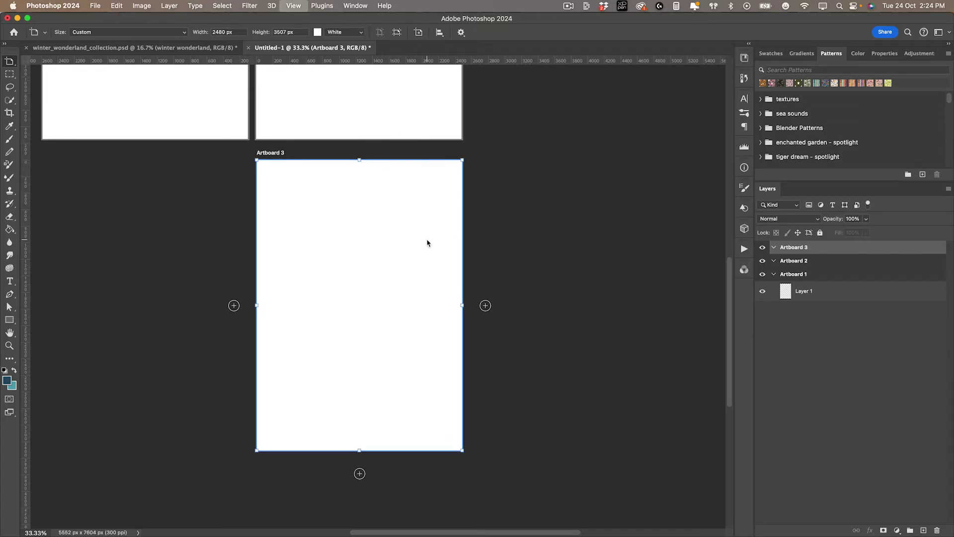
{"action": "key", "text": "super+minus"}
{"action": "key", "text": "super+minus"}
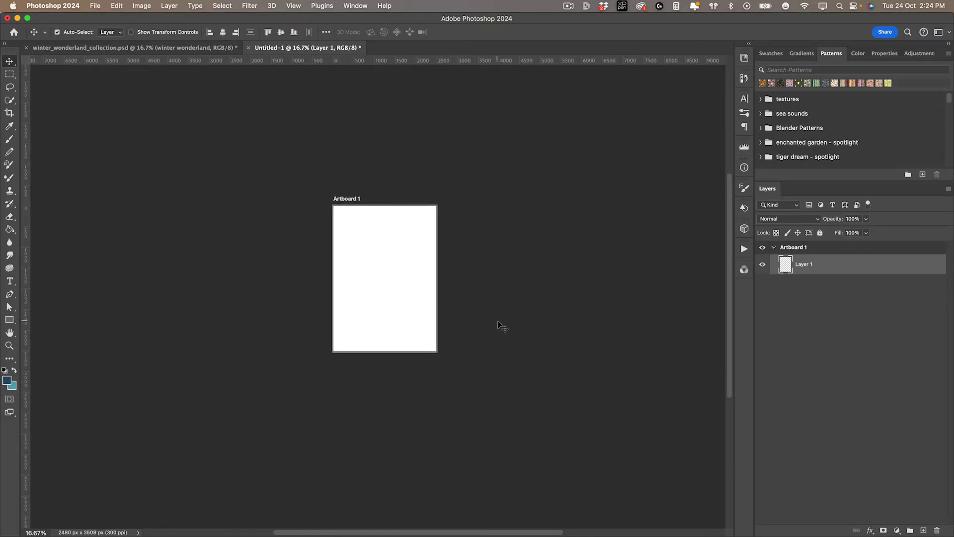
Zoom in on the collection page in the winter wonderland collection document.
{"action": "left_click", "coordinate": [198, 47]}
{"action": "left_click", "coordinate": [630, 426]}
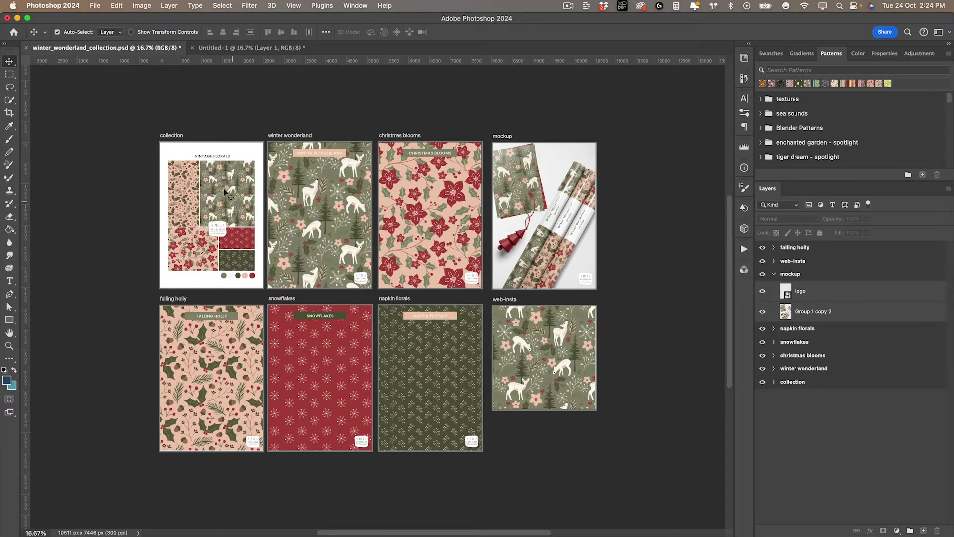
{"action": "key", "text": "super+space"}
{"action": "left_click_drag", "start_coordinate": [167, 162], "coordinate": [260, 179]}
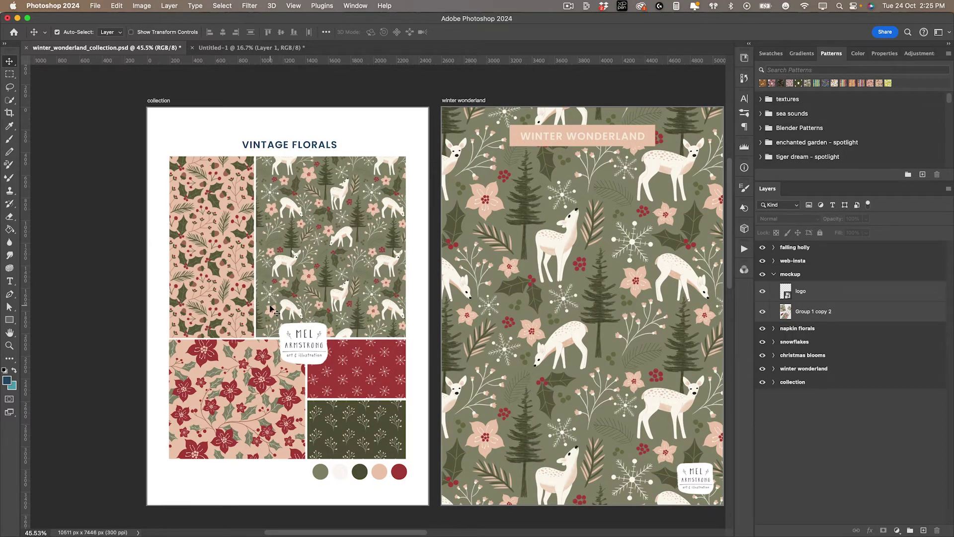
Rename Artboard 1 in the new document to 'Collection'.
{"action": "left_click", "coordinate": [249, 47]}
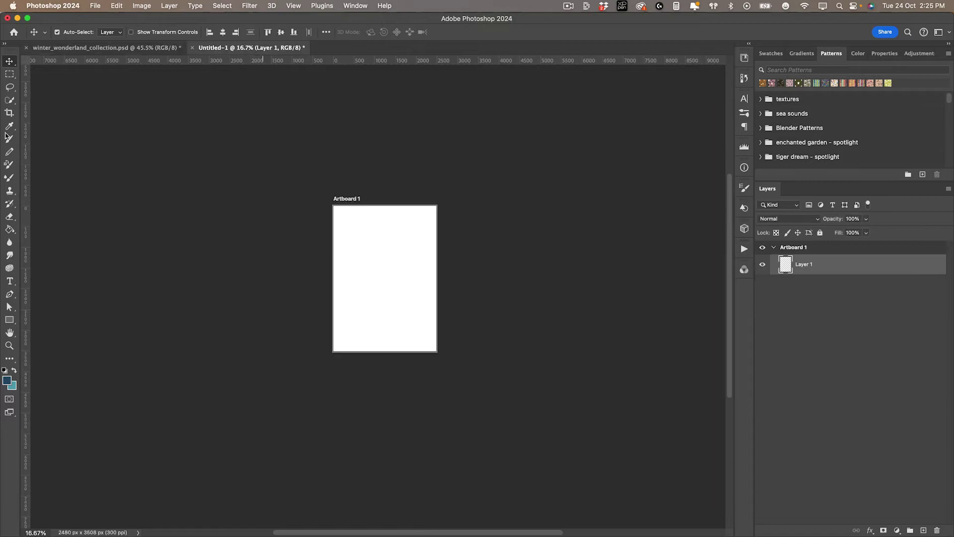
{"action": "double_click", "coordinate": [794, 247]}
{"action": "type", "text": "Collection"}
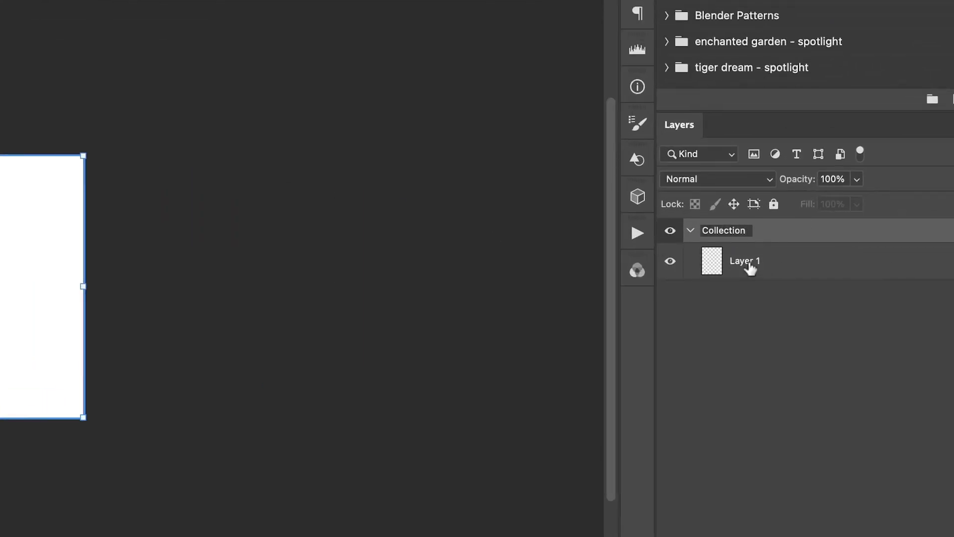
{"action": "key", "text": "Return"}
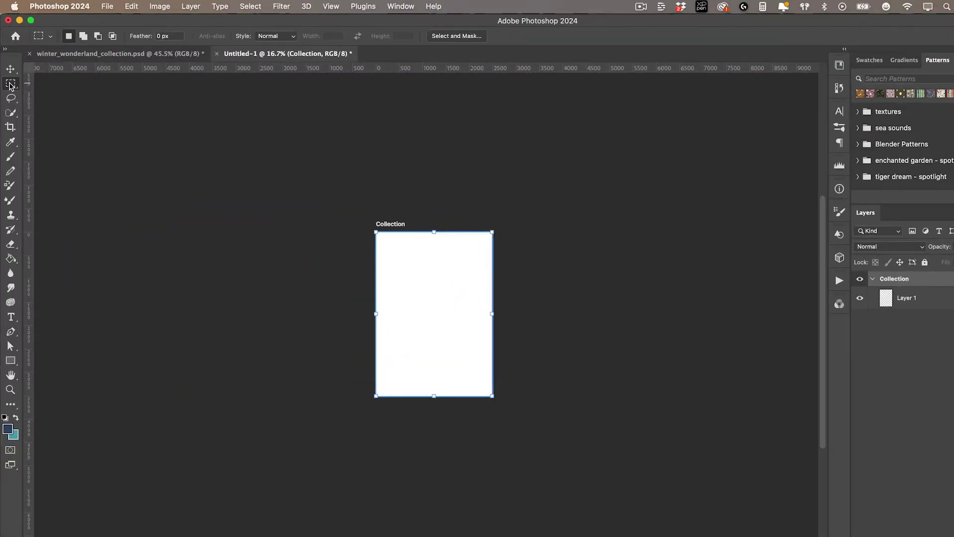
Add a Pattern Fill 1 layer inside a rectangular selection on the Collection artboard.
{"action": "right_click", "coordinate": [10, 85]}
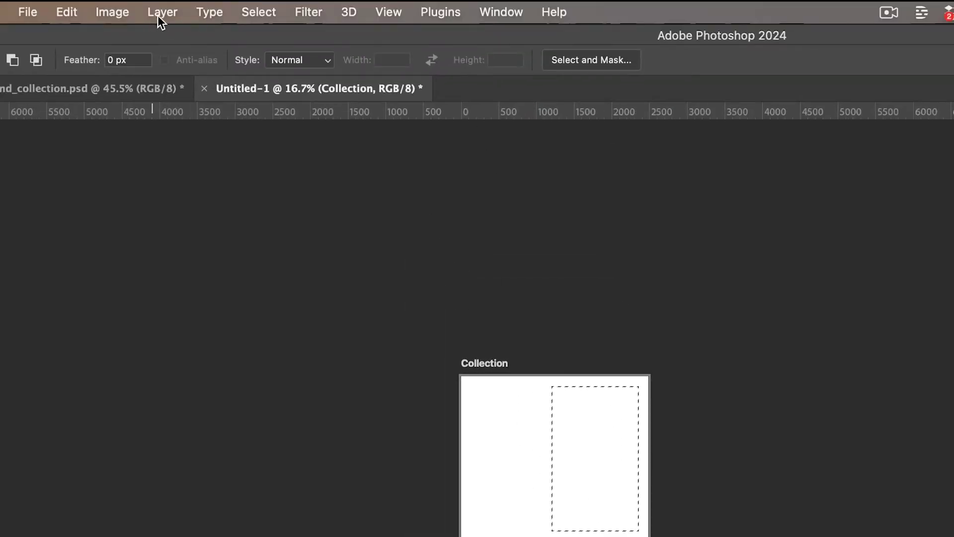
{"action": "left_click", "coordinate": [162, 12]}
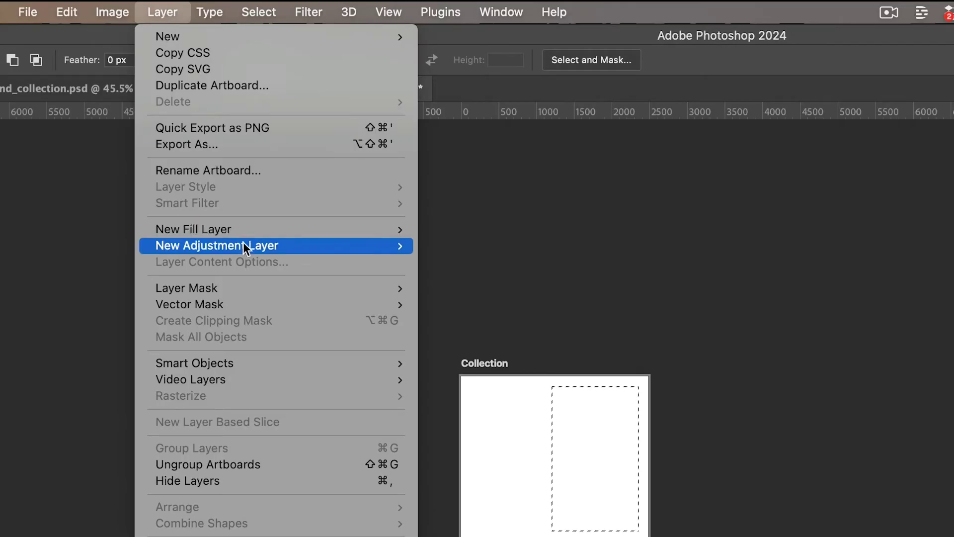
{"action": "mouse_move", "coordinate": [243, 228]}
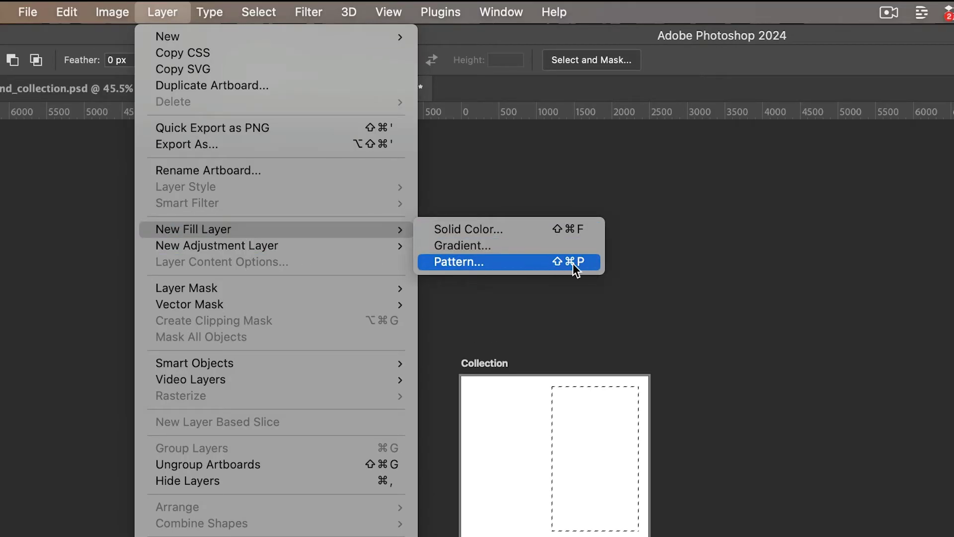
{"action": "left_click", "coordinate": [482, 262]}
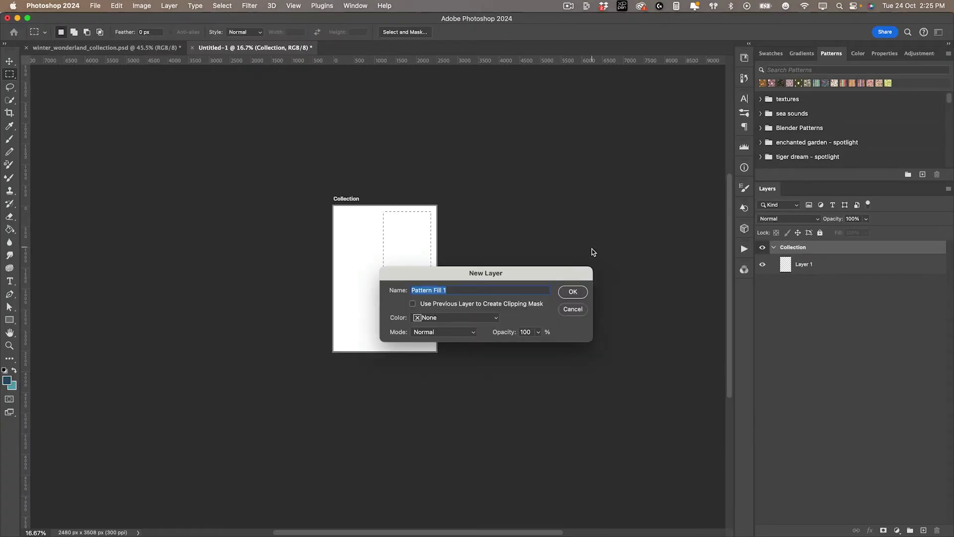
{"action": "left_click", "coordinate": [573, 292]}
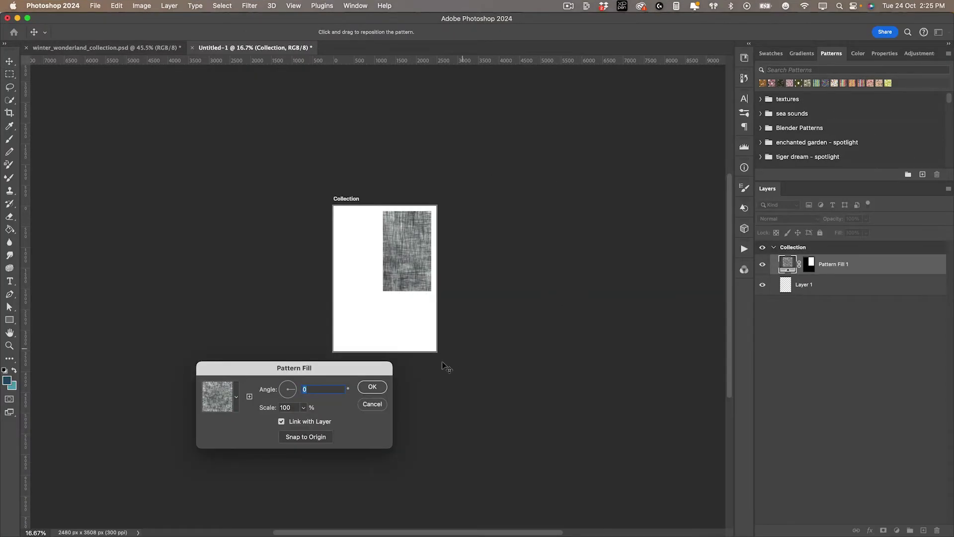
{"action": "left_click", "coordinate": [372, 390]}
Apply the Christmas 23 deer pattern at a smaller scale and shift it 204 px lower.
{"action": "scroll", "coordinate": [795, 129], "scroll_direction": "down", "scroll_amount": 10}
{"action": "left_click", "coordinate": [788, 159]}
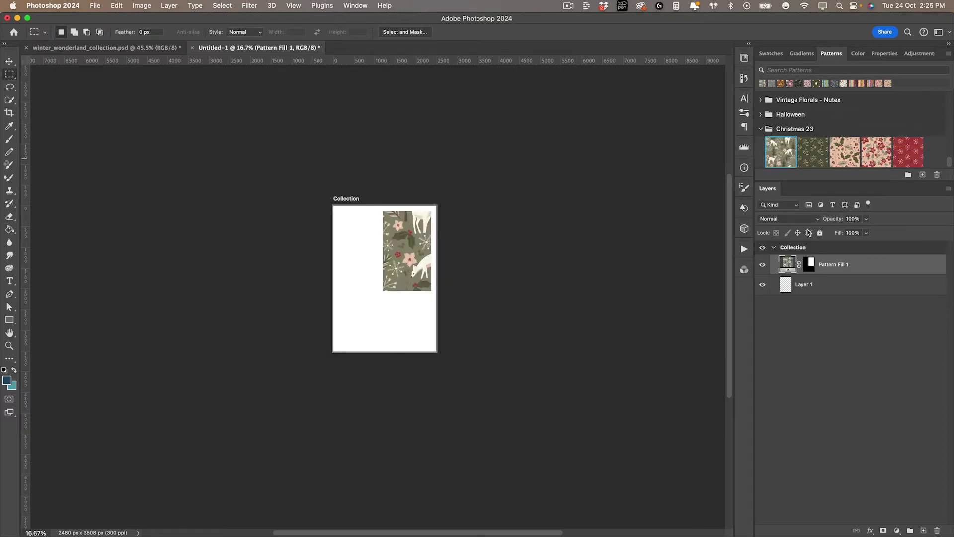
{"action": "double_click", "coordinate": [787, 265]}
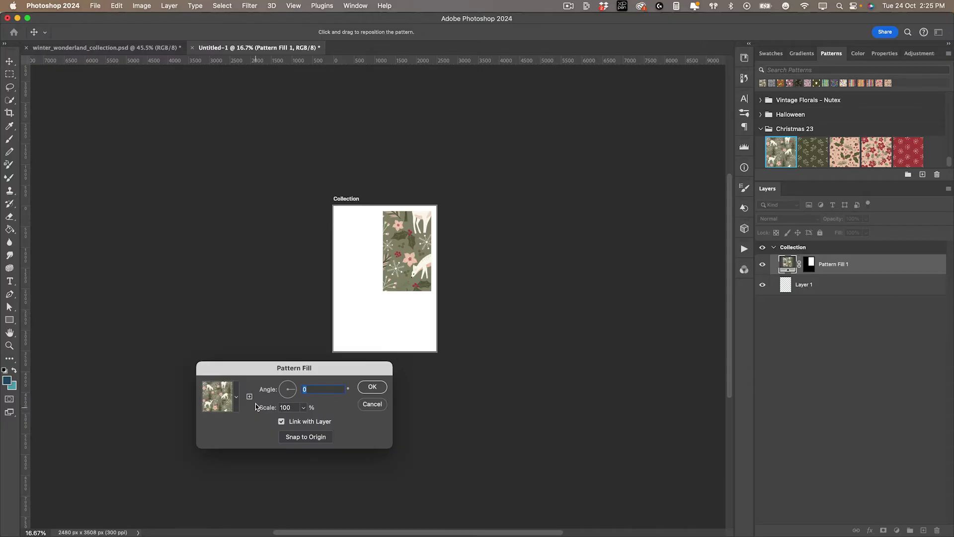
{"action": "mouse_move", "coordinate": [271, 410]}
{"action": "left_mouse_down"}
{"action": "mouse_move", "coordinate": [250, 410]}
{"action": "mouse_move", "coordinate": [262, 411]}
{"action": "left_mouse_up"}
{"action": "key", "text": "Return"}
{"action": "key", "text": "v"}
{"action": "left_click_drag", "start_coordinate": [419, 245], "coordinate": [419, 262]}
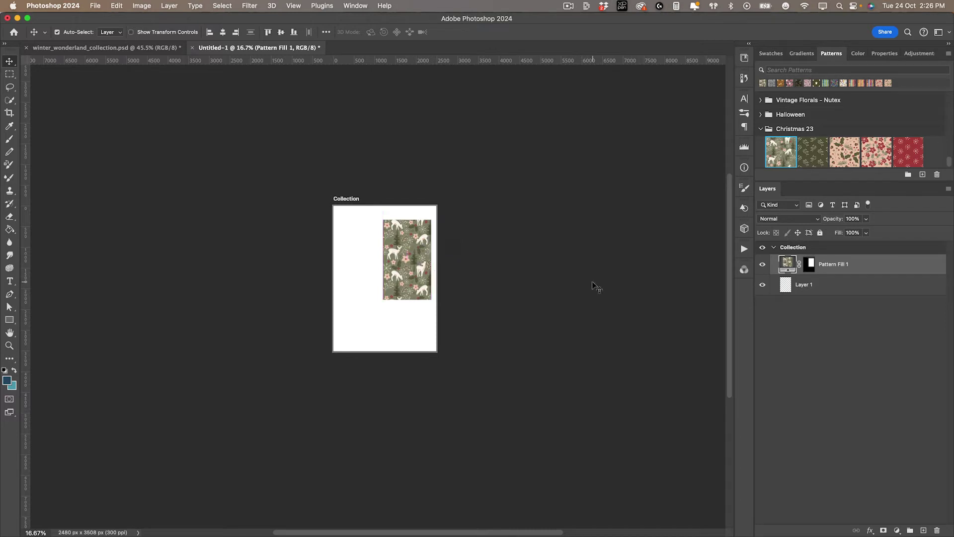
Switch back to the winter_wonderland_collection.psd document.
{"action": "scroll", "coordinate": [395, 306], "scroll_direction": "up", "scroll_amount": 2}
{"action": "scroll", "coordinate": [396, 307], "scroll_direction": "up", "scroll_amount": 3}
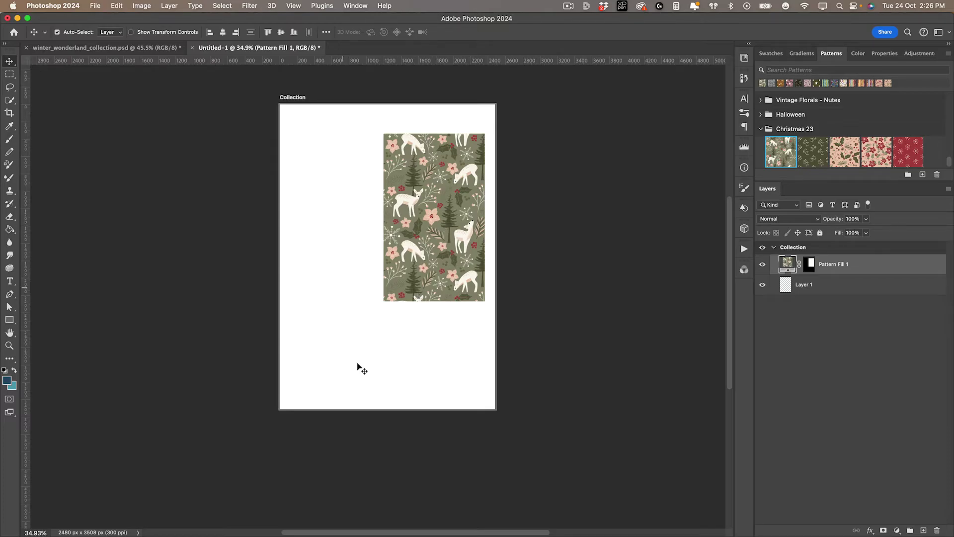
{"action": "left_click", "coordinate": [104, 48]}
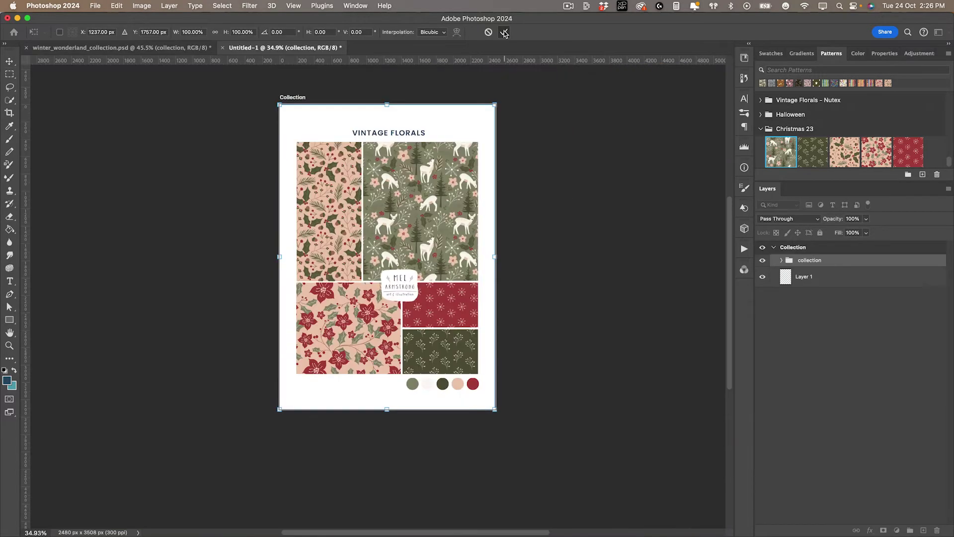
Commit the placed Vintage Florals page, leaving the extra purple and blue palette swatches hidden.
{"action": "left_click", "coordinate": [503, 33]}
{"action": "left_click", "coordinate": [782, 260]}
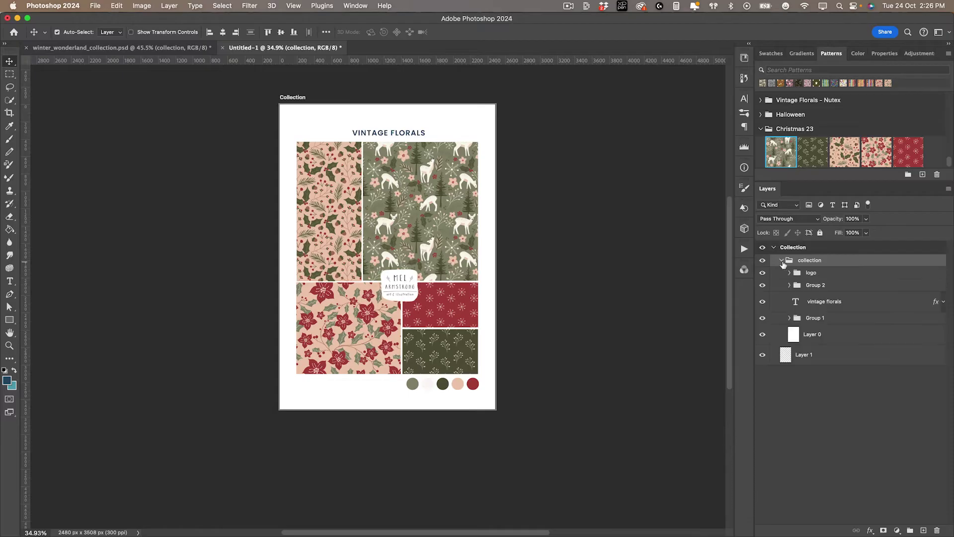
{"action": "left_click", "coordinate": [393, 290]}
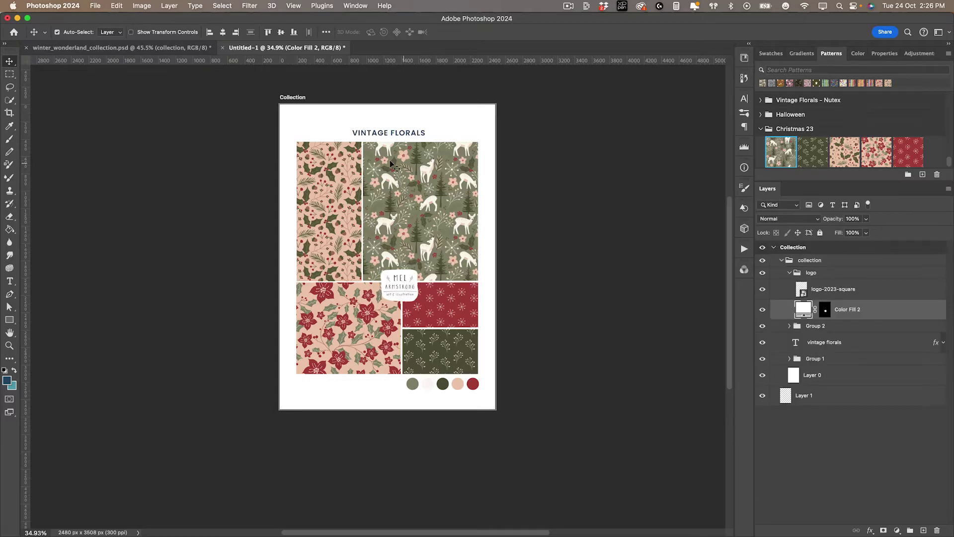
{"action": "left_click", "coordinate": [430, 387]}
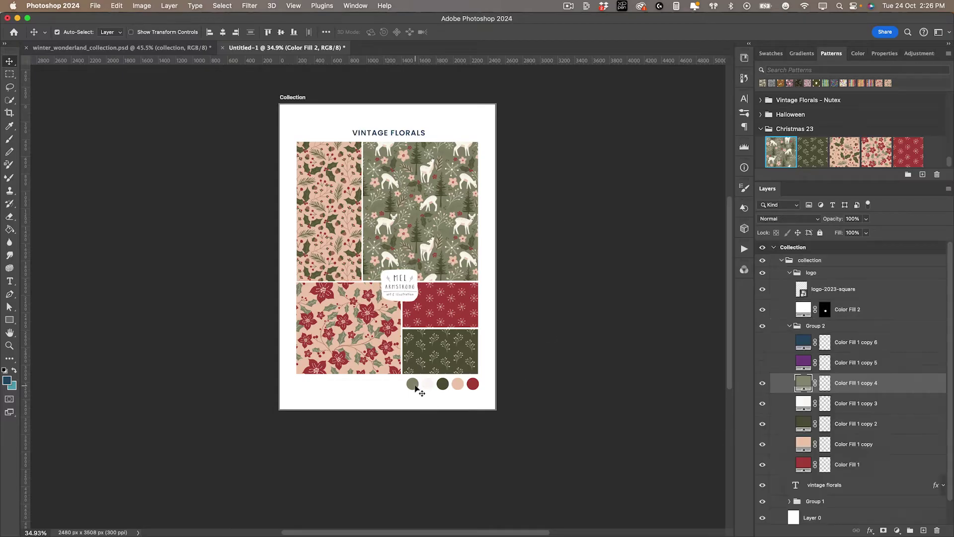
{"action": "left_click", "coordinate": [440, 386]}
{"action": "left_click", "coordinate": [446, 387]}
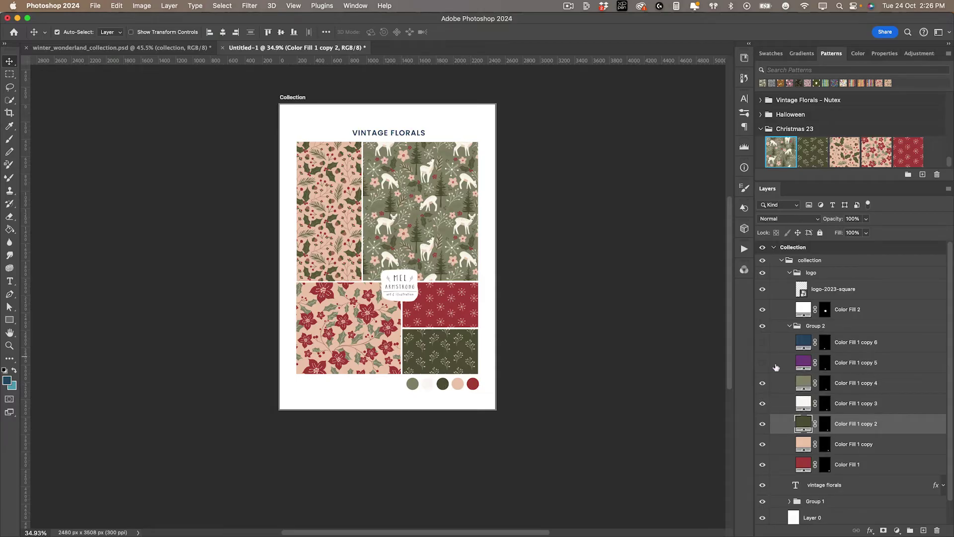
{"action": "left_click", "coordinate": [763, 343]}
{"action": "left_click", "coordinate": [763, 362]}
{"action": "left_click", "coordinate": [763, 343]}
{"action": "key", "text": "super+minus"}
{"action": "key", "text": "super+minus"}
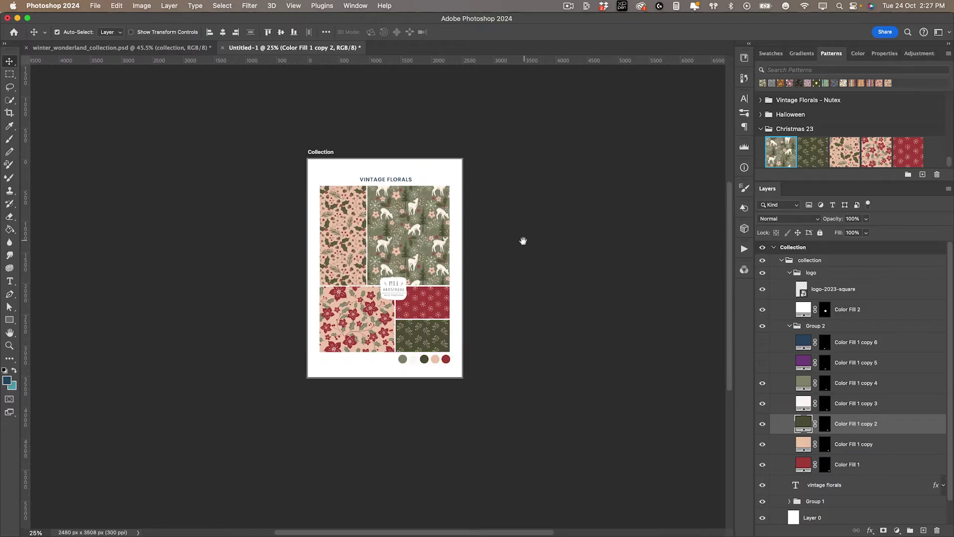
Duplicate the Collection artboard into a Collection copy beside it.
{"action": "left_click_drag", "start_coordinate": [523, 241], "coordinate": [360, 236]}
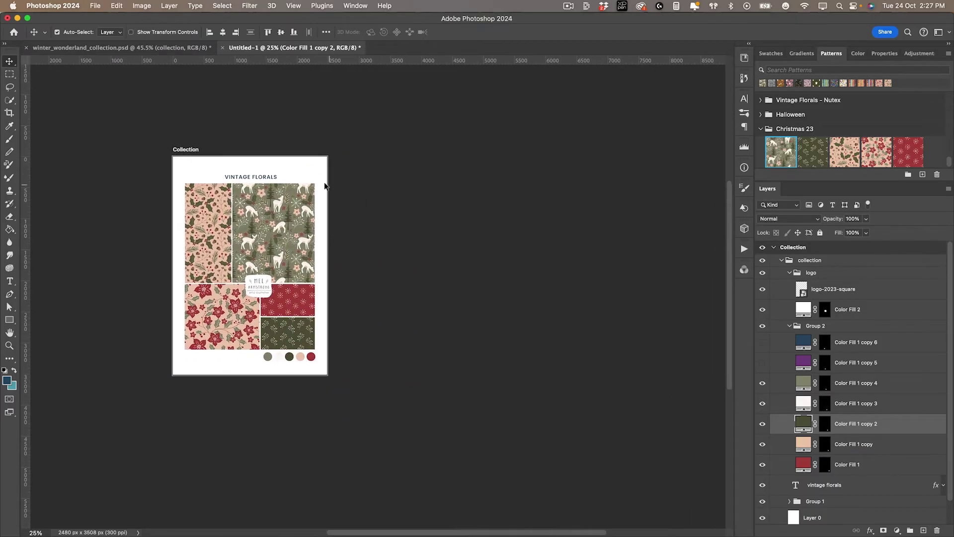
{"action": "left_click", "coordinate": [772, 250]}
{"action": "left_click_drag", "start_coordinate": [797, 252], "coordinate": [924, 530]}
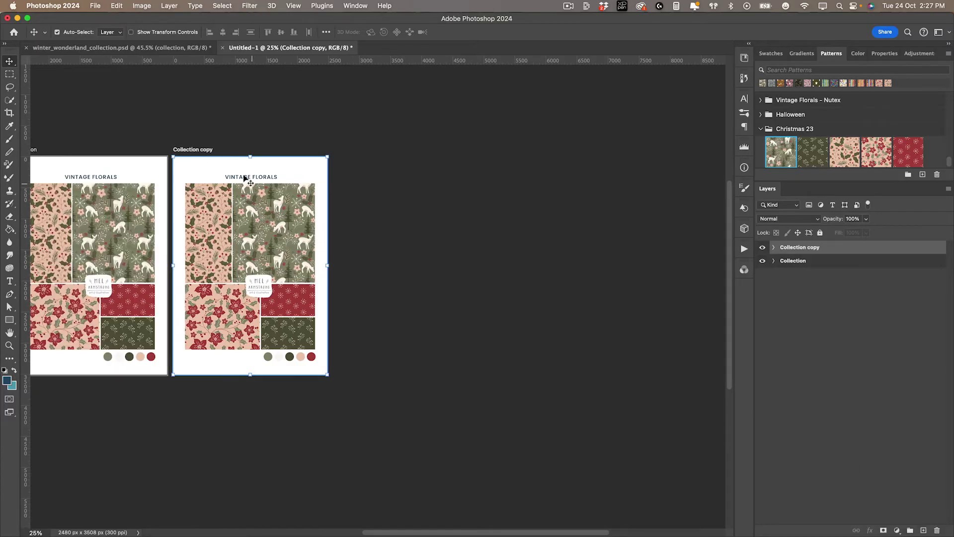
{"action": "scroll", "coordinate": [213, 164], "scroll_direction": "left", "scroll_amount": 5}
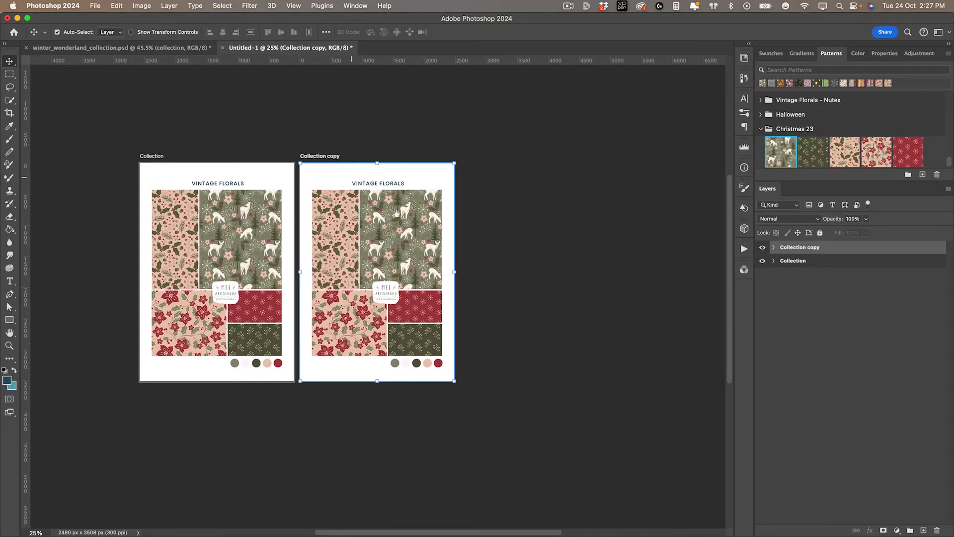
{"action": "left_click", "coordinate": [495, 357]}
Delete the copy's palette dots, Group 2 with its hidden swatches, and the vintage florals title.
{"action": "left_click_drag", "start_coordinate": [465, 380], "coordinate": [378, 364]}
{"action": "key", "text": "Delete"}
{"action": "left_click", "coordinate": [840, 326]}
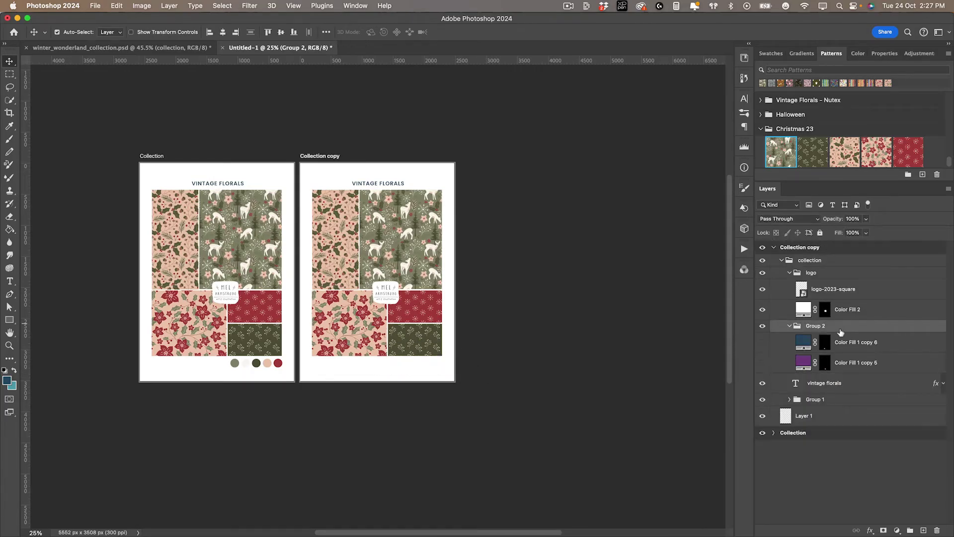
{"action": "key", "text": "Delete"}
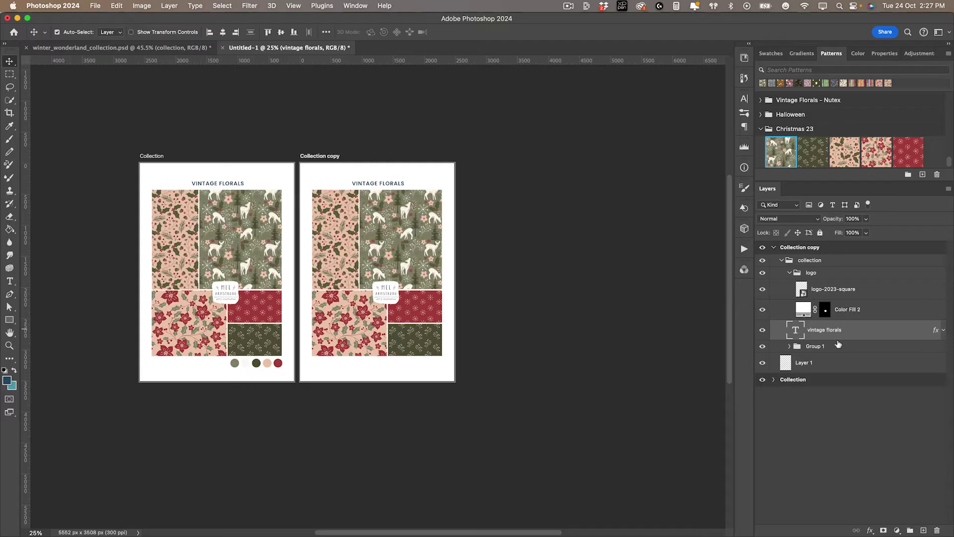
{"action": "key", "text": "Delete"}
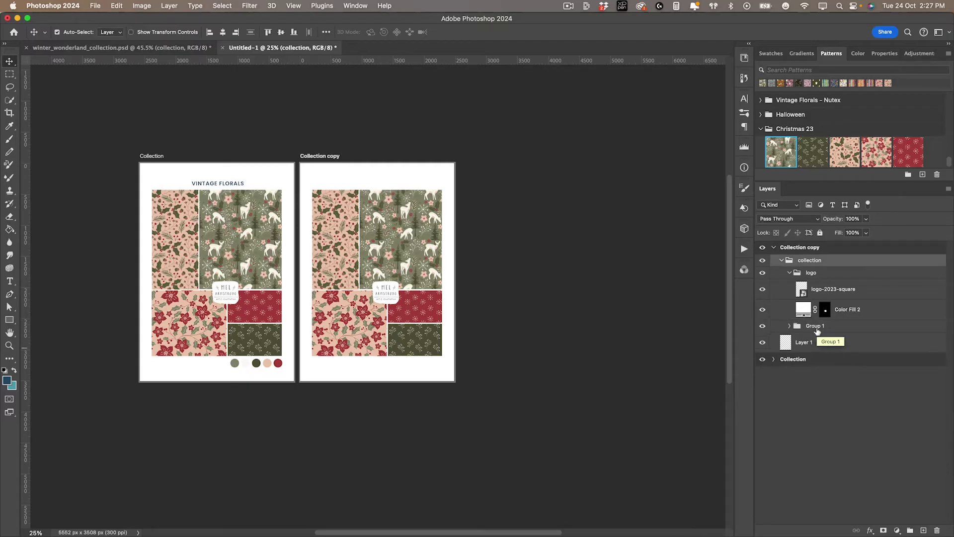
Delete the four extra pattern fills in Group 1 and move Pattern Fill 1 above it.
{"action": "left_click", "coordinate": [835, 327]}
{"action": "left_click", "coordinate": [790, 327]}
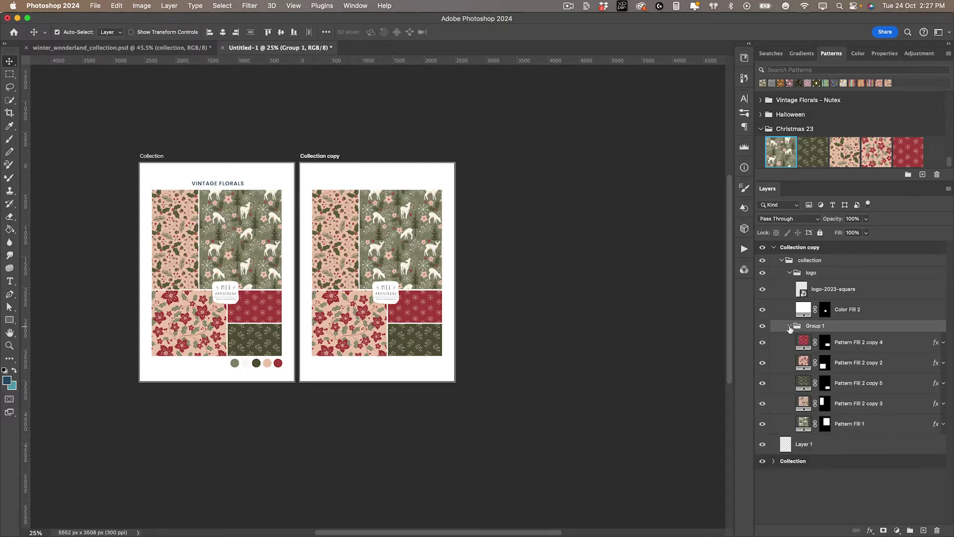
{"action": "left_click", "coordinate": [855, 342]}
{"action": "left_click", "coordinate": [855, 403], "text": "shift"}
{"action": "key", "text": "Delete"}
{"action": "left_click_drag", "start_coordinate": [853, 343], "coordinate": [835, 333]}
Stretch Pattern Fill 1 across the artboard, then delete it.
{"action": "key", "text": "super+t"}
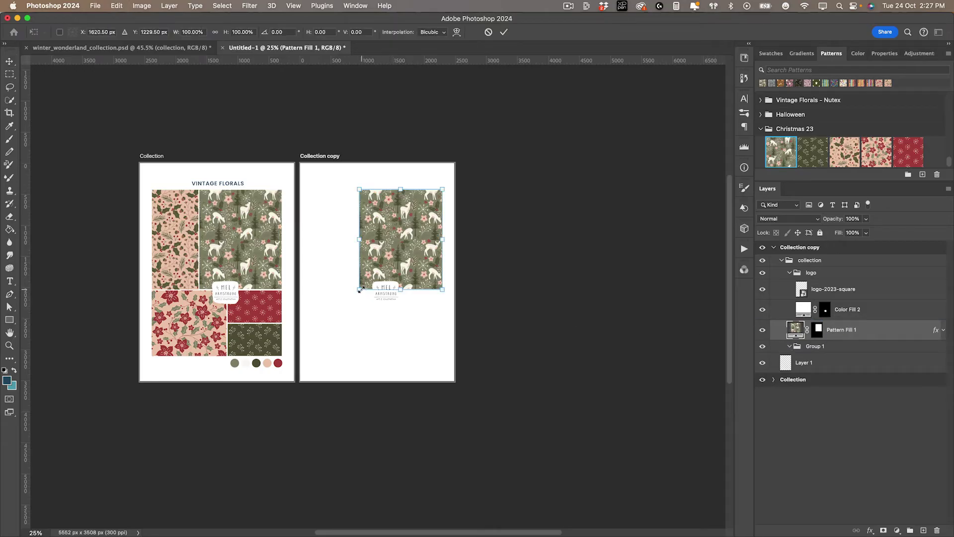
{"action": "left_click_drag", "start_coordinate": [359, 289], "coordinate": [301, 384]}
{"action": "left_click_drag", "start_coordinate": [443, 187], "coordinate": [458, 161]}
{"action": "left_click", "coordinate": [504, 33]}
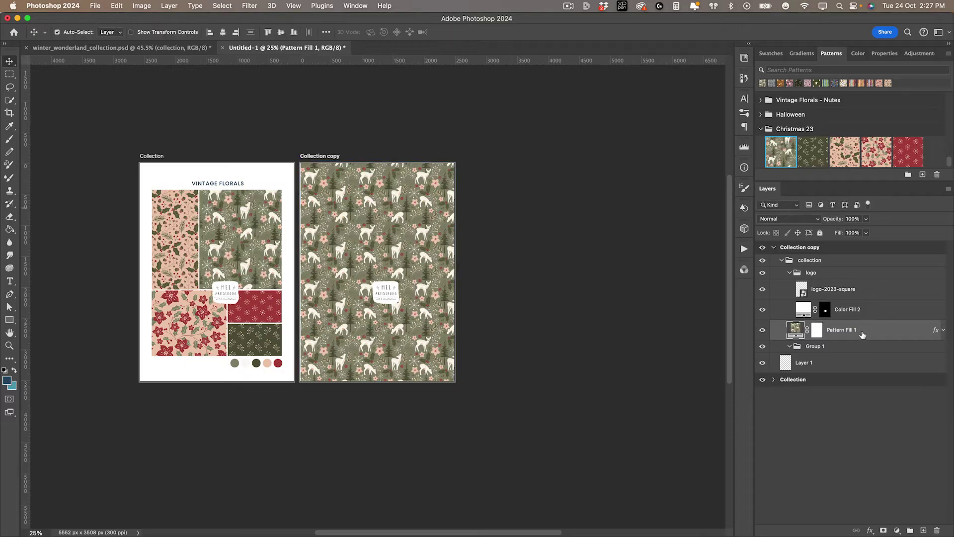
{"action": "key", "text": "BackSpace"}
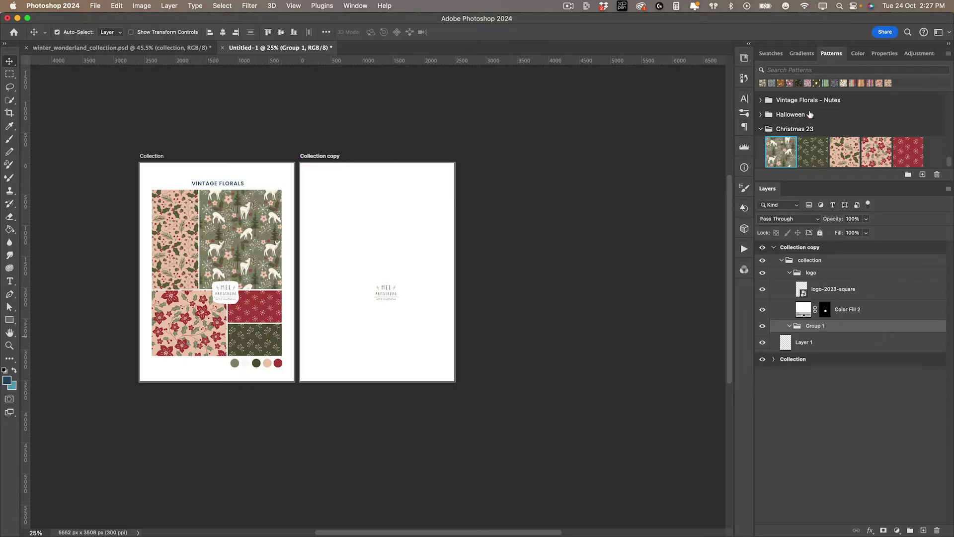
Fill the copy artboard with the deer pattern as Pattern Fill 2 at 57% scale.
{"action": "left_click_drag", "start_coordinate": [779, 155], "coordinate": [810, 340]}
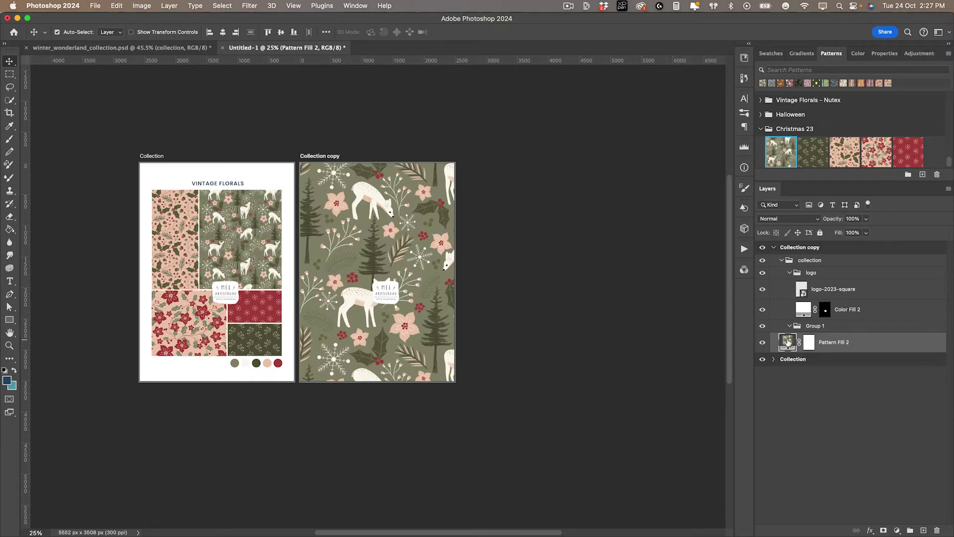
{"action": "double_click", "coordinate": [787, 342]}
{"action": "left_click_drag", "start_coordinate": [255, 407], "coordinate": [249, 409]}
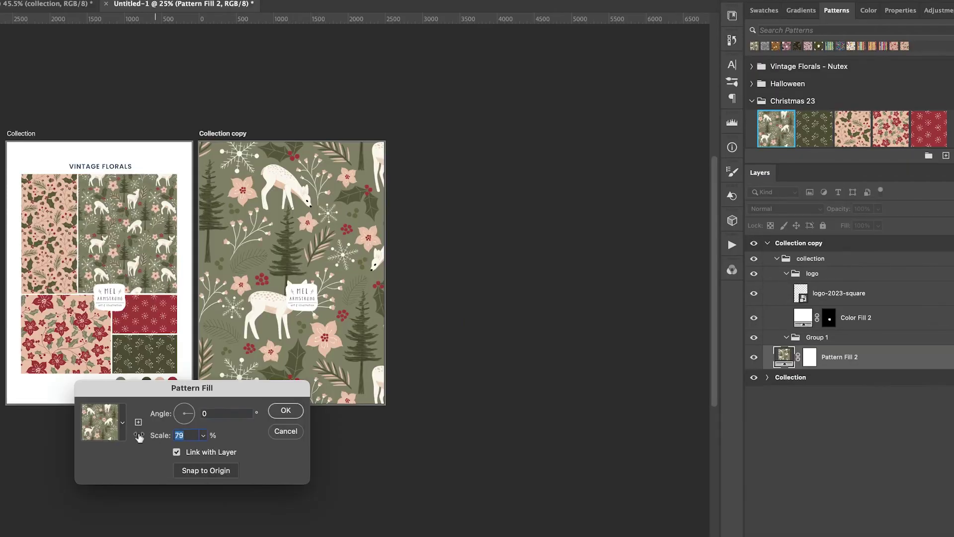
{"action": "type", "text": "57"}
{"action": "key", "text": "Tab"}
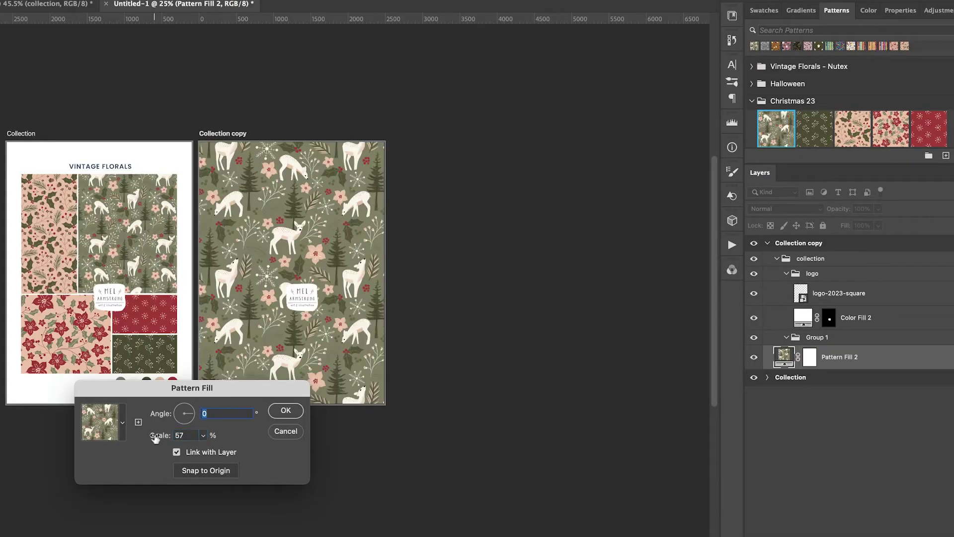
{"action": "left_click", "coordinate": [289, 410]}
Convert the logo group to a smart object and move it to the bottom-right corner.
{"action": "left_click", "coordinate": [842, 301]}
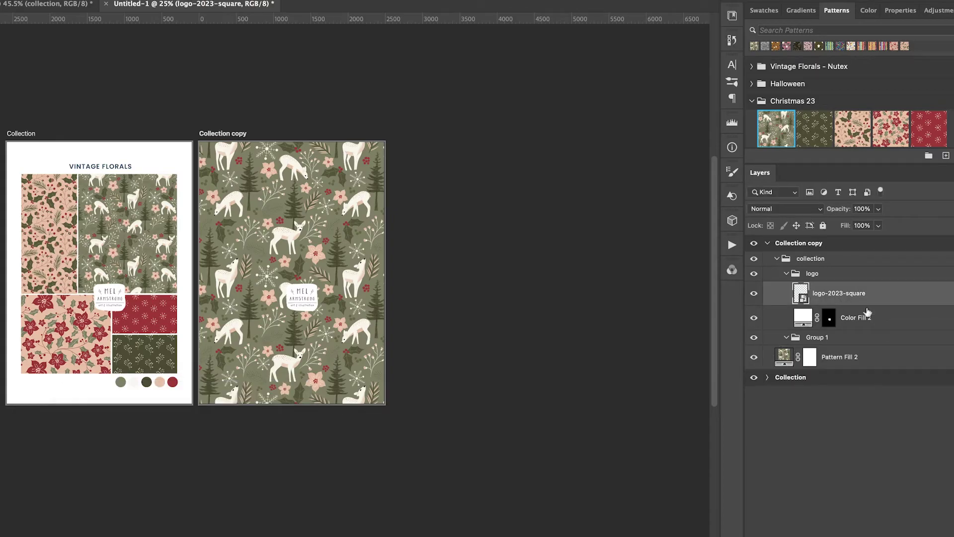
{"action": "right_click", "coordinate": [814, 275]}
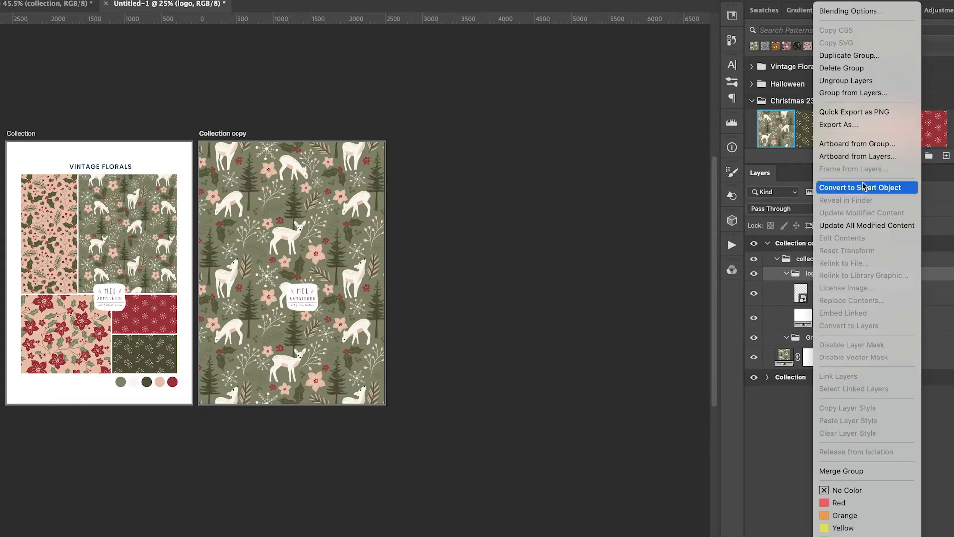
{"action": "left_click", "coordinate": [863, 187]}
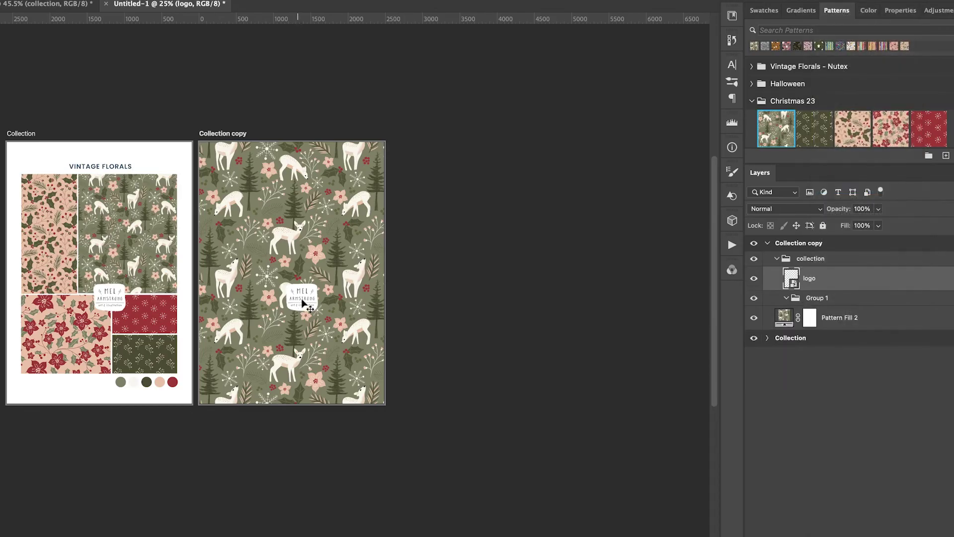
{"action": "left_click_drag", "start_coordinate": [306, 300], "coordinate": [365, 386]}
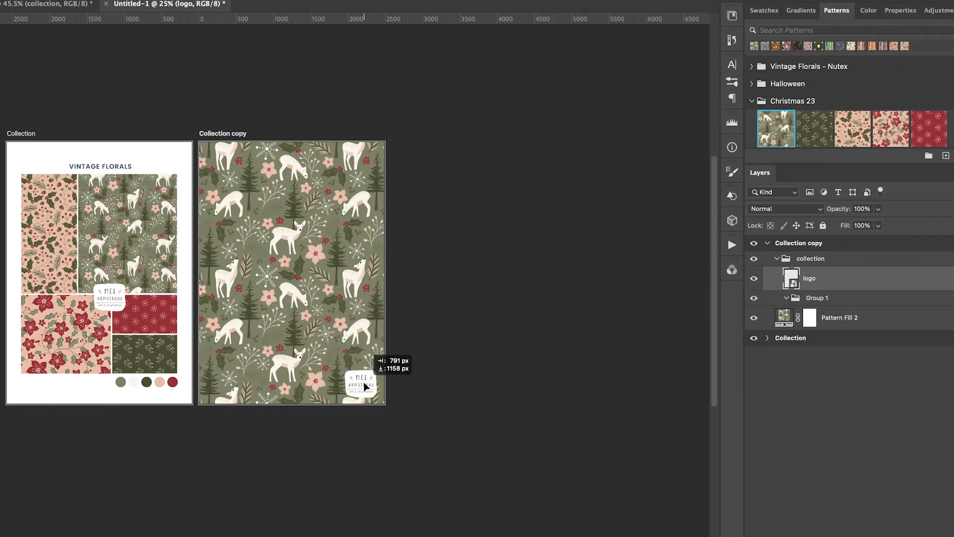
Select a wide strip near the top of Collection copy with the Rectangular Marquee.
{"action": "left_click", "coordinate": [813, 259]}
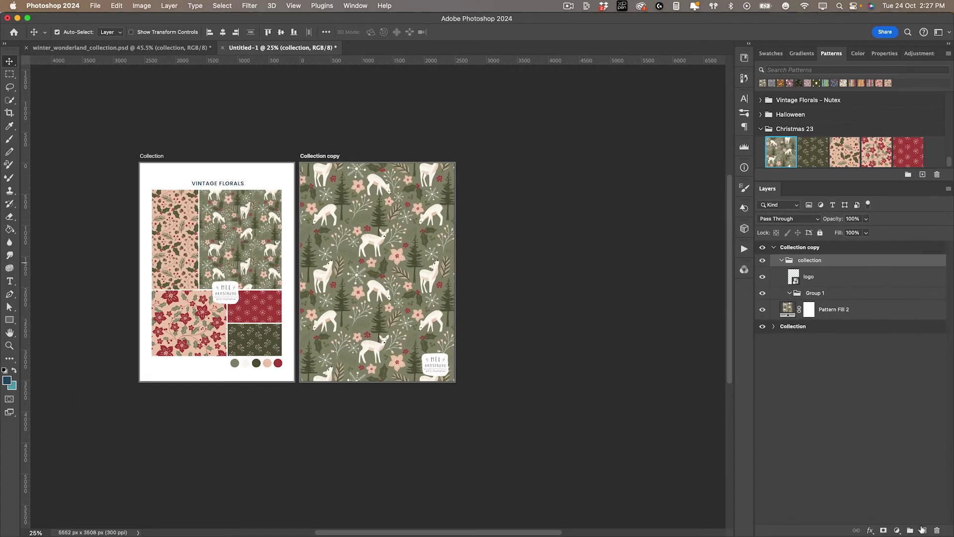
{"action": "left_click", "coordinate": [9, 74]}
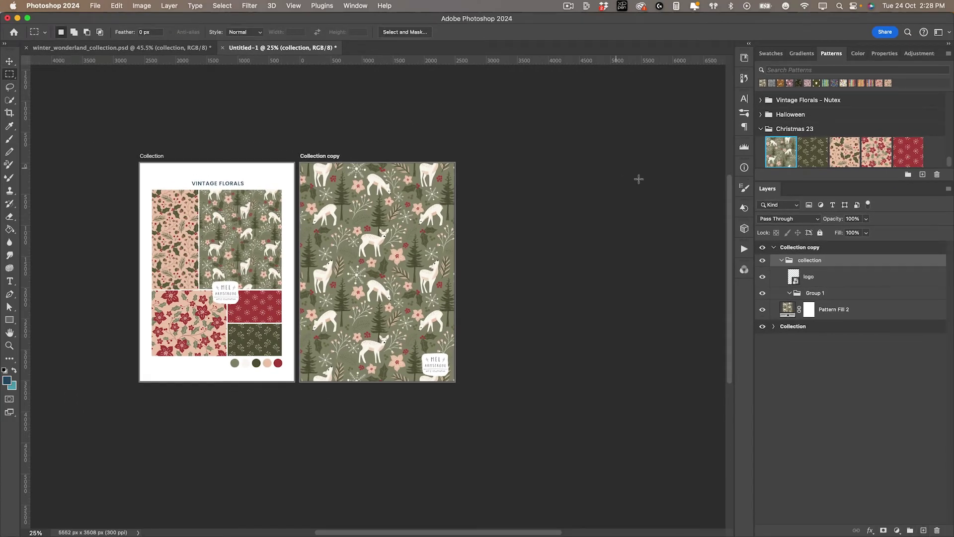
{"action": "left_click_drag", "start_coordinate": [334, 183], "coordinate": [424, 194]}
Create a new Solid Color fill layer from the strip selection via the Layer menu.
{"action": "key", "text": "super+shift+f"}
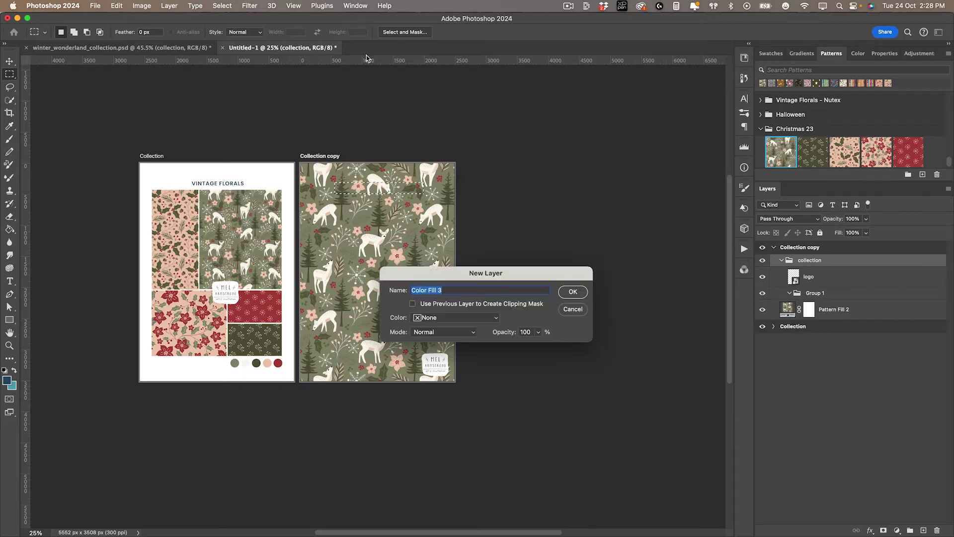
{"action": "left_click", "coordinate": [573, 309]}
{"action": "left_click", "coordinate": [128, 6]}
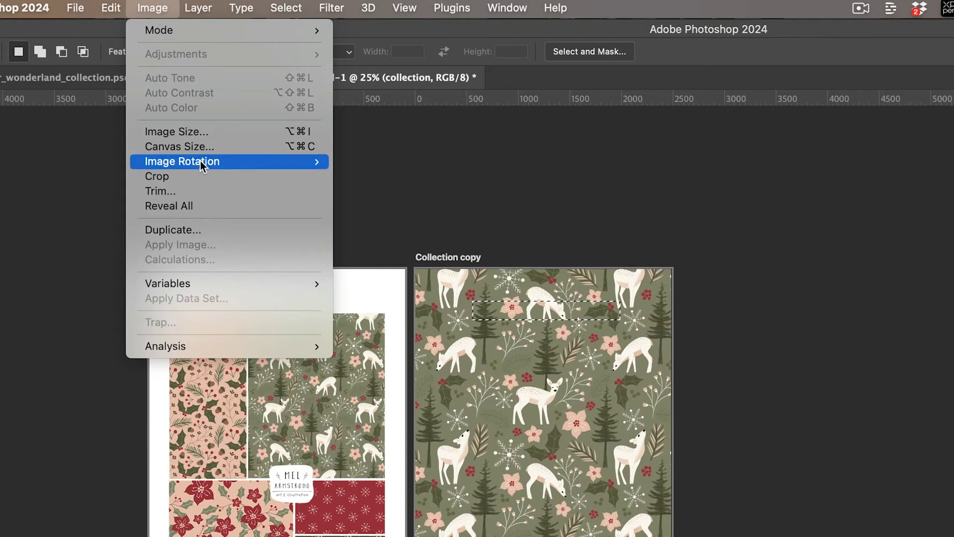
{"action": "mouse_move", "coordinate": [197, 10]}
{"action": "mouse_move", "coordinate": [273, 210]}
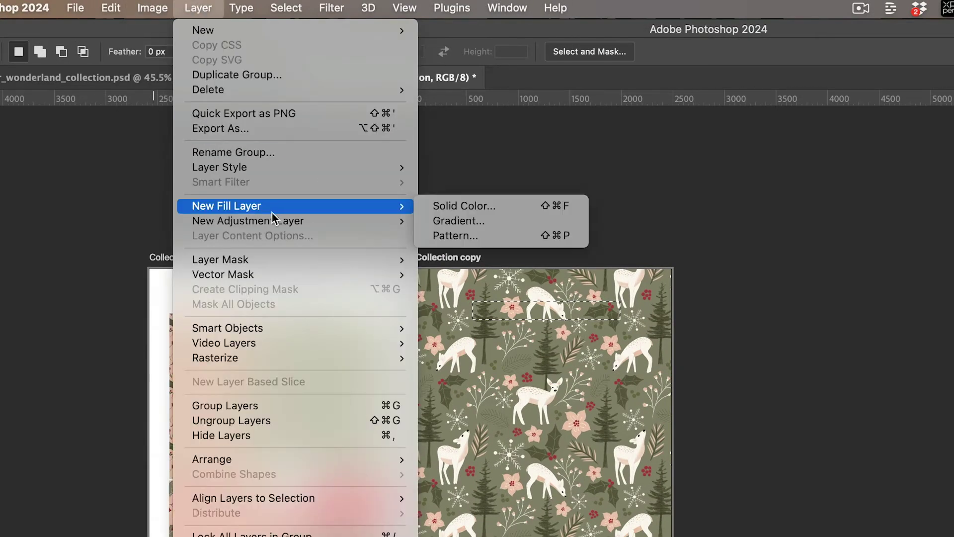
{"action": "left_click", "coordinate": [479, 207]}
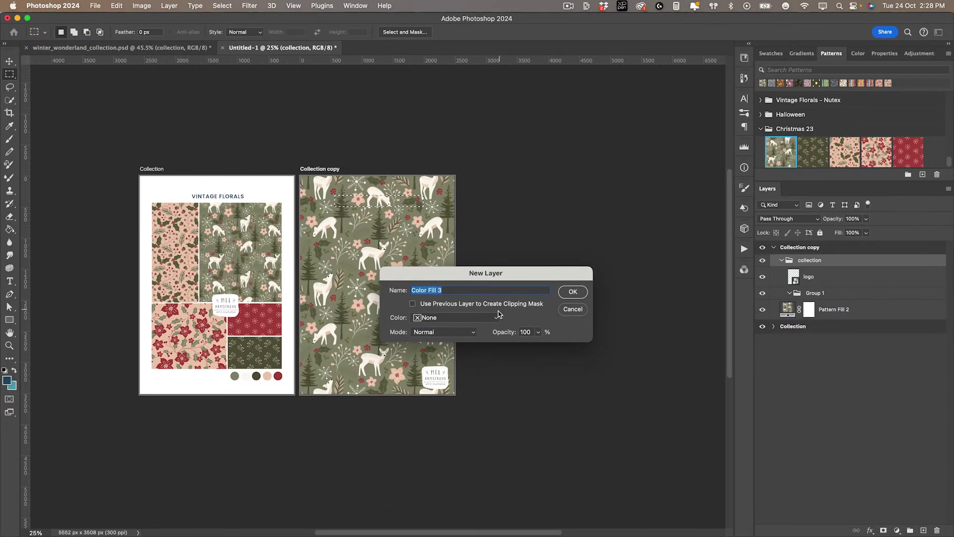
Colour Color Fill 3 dark olive from the christmas swatches and centre the bar horizontally.
{"action": "left_click", "coordinate": [573, 292]}
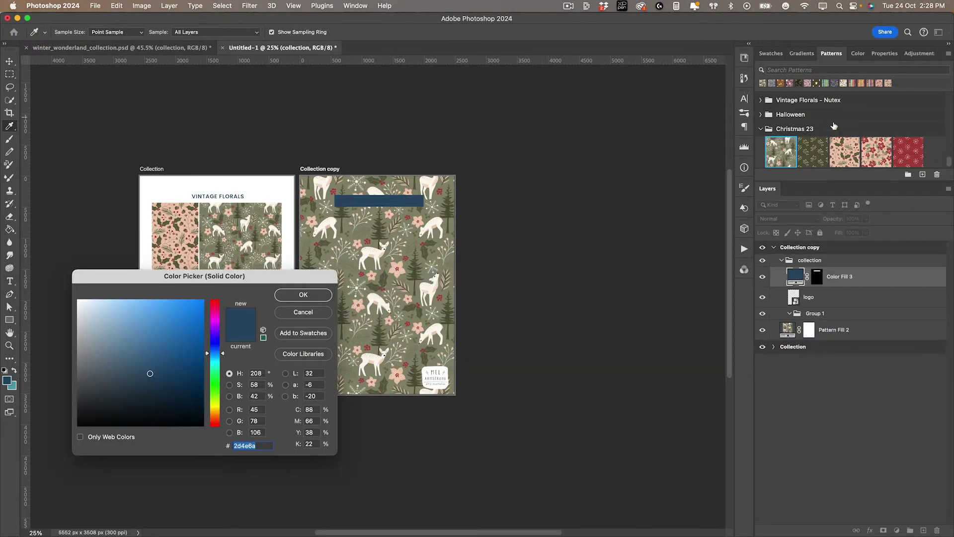
{"action": "left_click", "coordinate": [771, 54]}
{"action": "scroll", "coordinate": [807, 117], "scroll_direction": "down", "scroll_amount": 10}
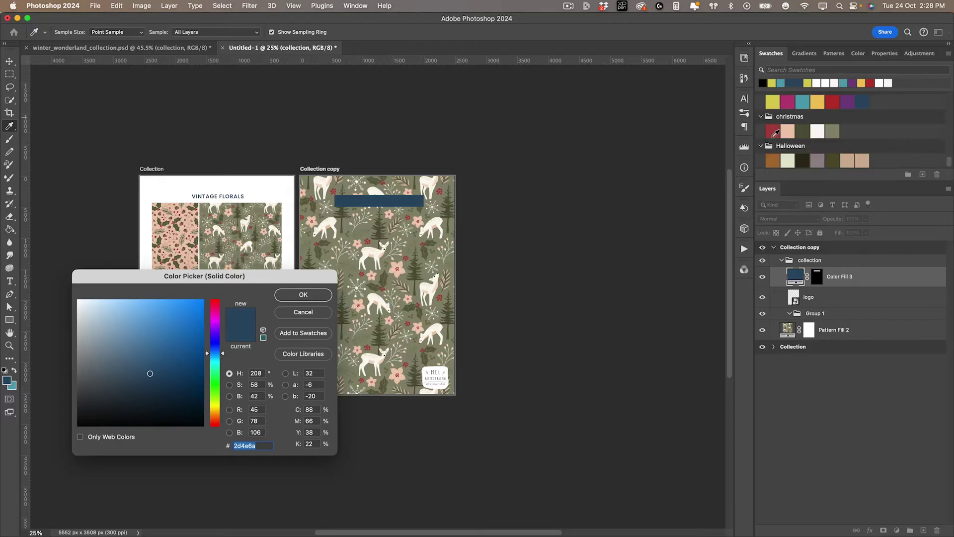
{"action": "left_click", "coordinate": [801, 131]}
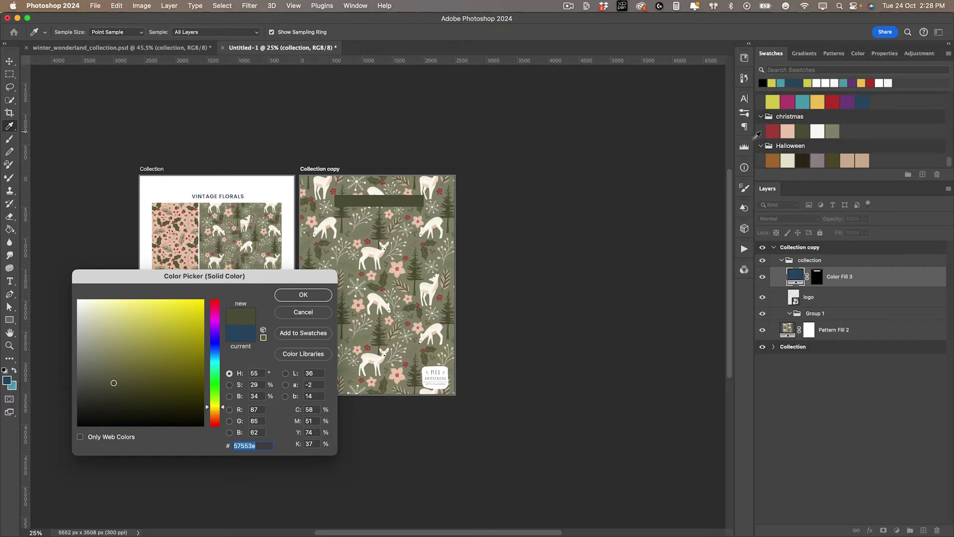
{"action": "left_click", "coordinate": [303, 296]}
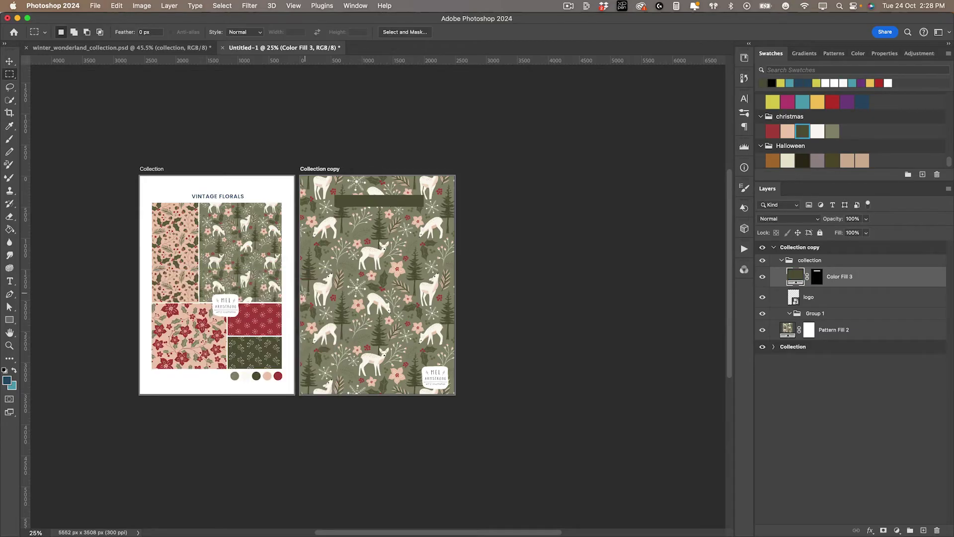
{"action": "key", "text": "v"}
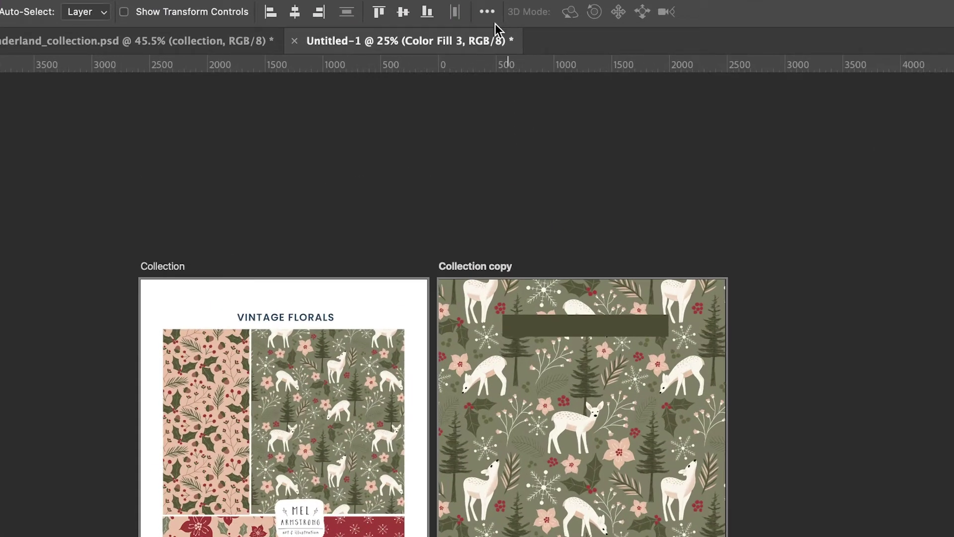
{"action": "left_click", "coordinate": [330, 32]}
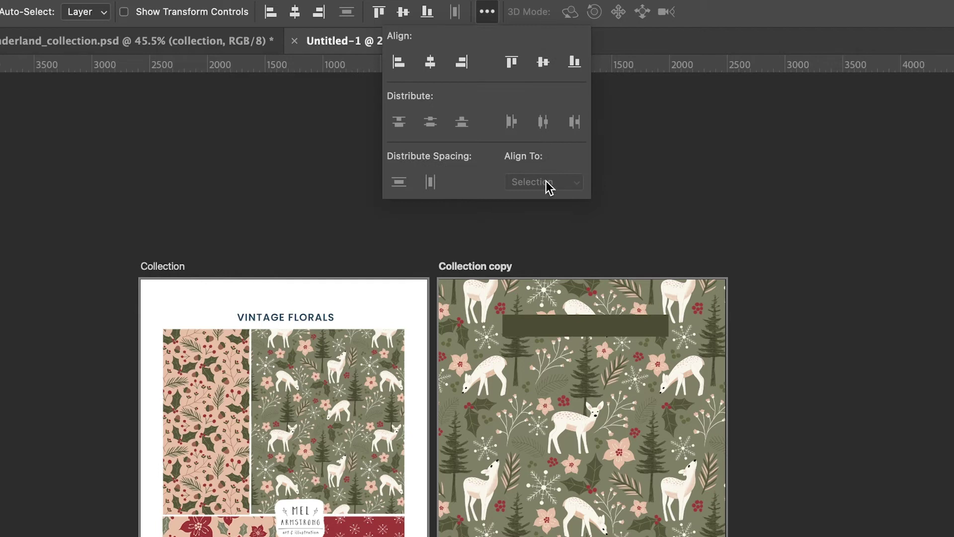
{"action": "left_click", "coordinate": [431, 62]}
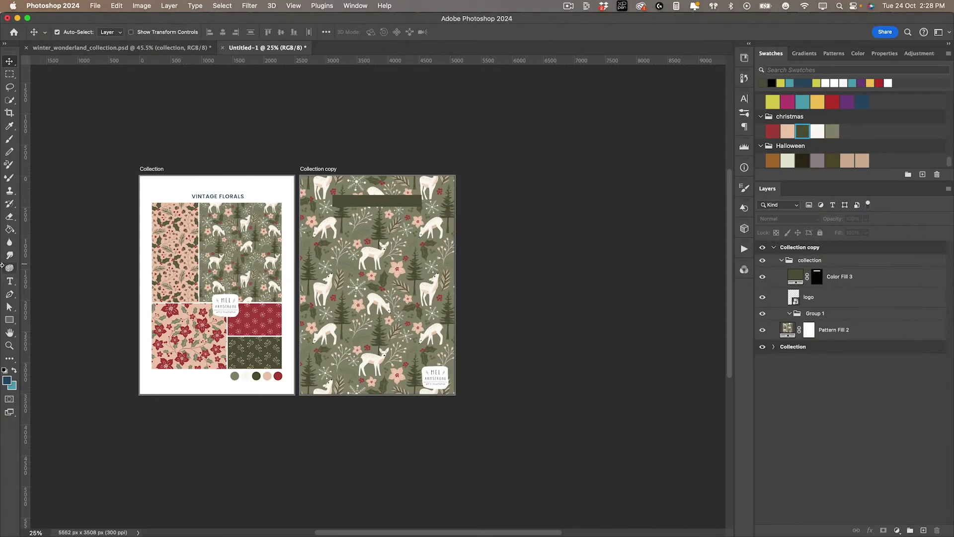
Add the WINTER WONDERLAND title at 35 pt on the bar and centre it horizontally.
{"action": "key", "text": "t"}
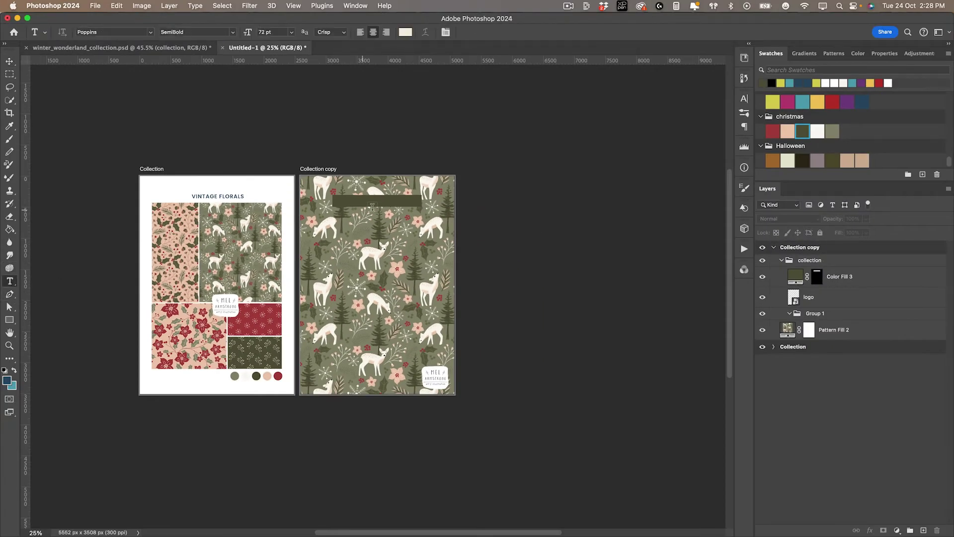
{"action": "left_click", "coordinate": [370, 202]}
{"action": "type", "text": "WINTE"}
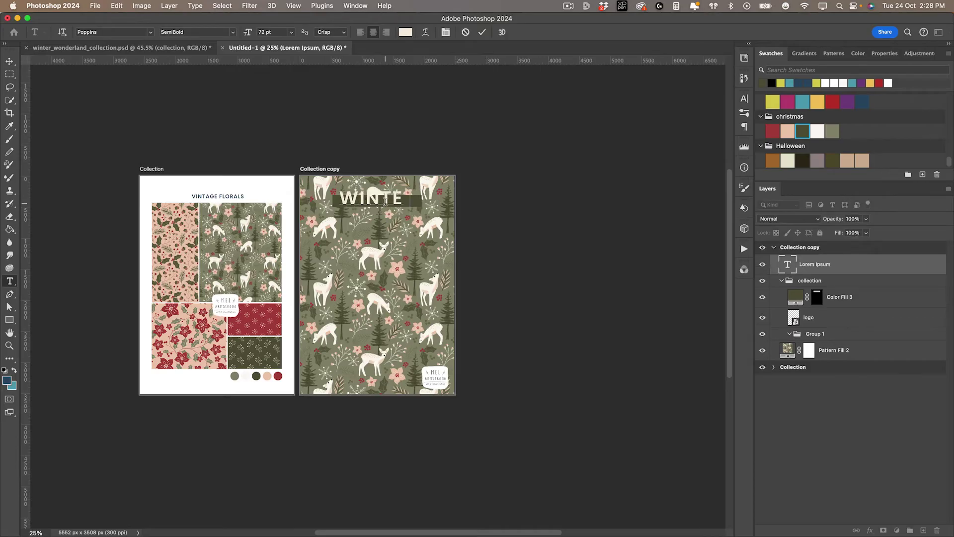
{"action": "type", "text": "R WONDERLA"}
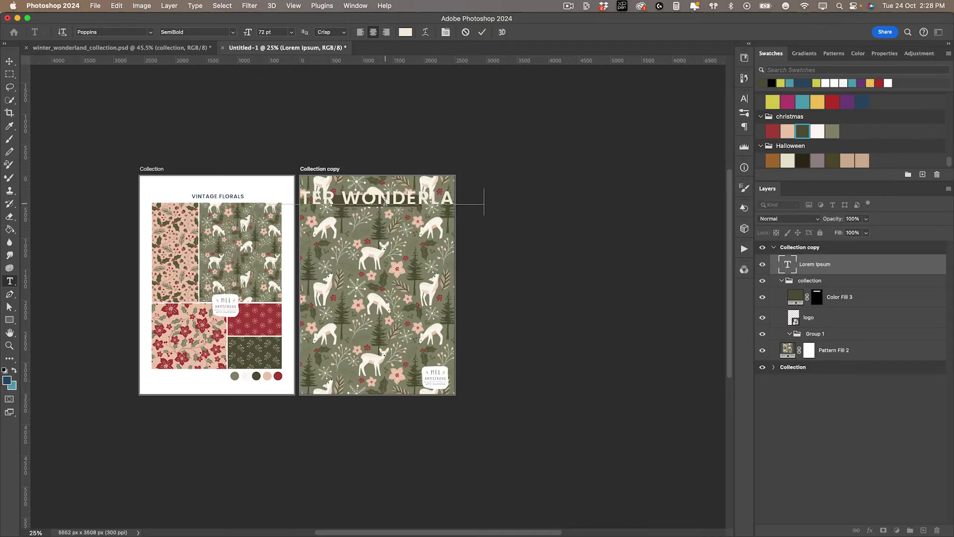
{"action": "key", "text": "super+a"}
{"action": "left_click_drag", "start_coordinate": [247, 32], "coordinate": [221, 33]}
{"action": "key", "text": "super+Return"}
{"action": "scroll", "coordinate": [362, 210], "scroll_direction": "up", "scroll_amount": 5}
{"action": "key", "text": "v"}
{"action": "left_click_drag", "start_coordinate": [406, 189], "coordinate": [426, 187]}
{"action": "left_click", "coordinate": [222, 32]}
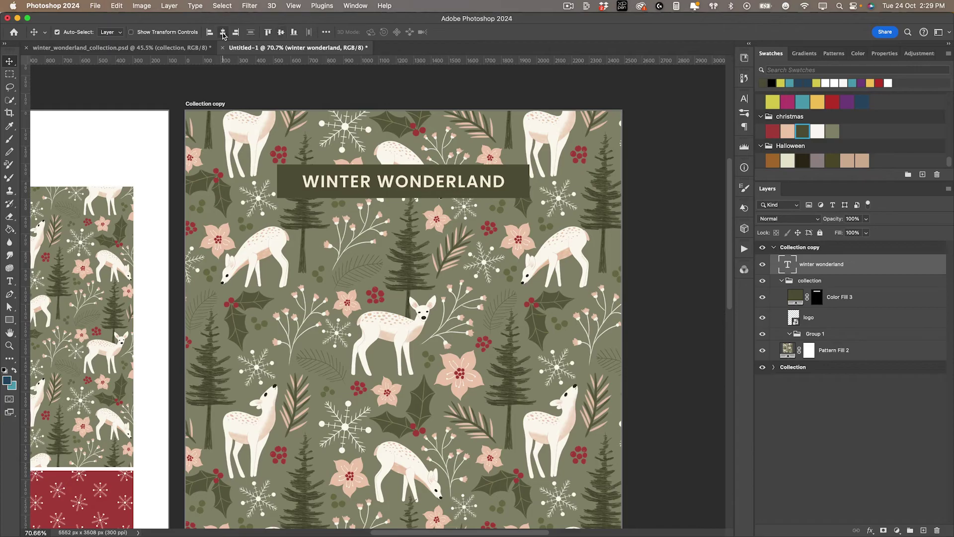
{"action": "key", "text": "super+minus"}
{"action": "key", "text": "super+minus"}
{"action": "key", "text": "super+minus"}
{"action": "key", "text": "super+minus"}
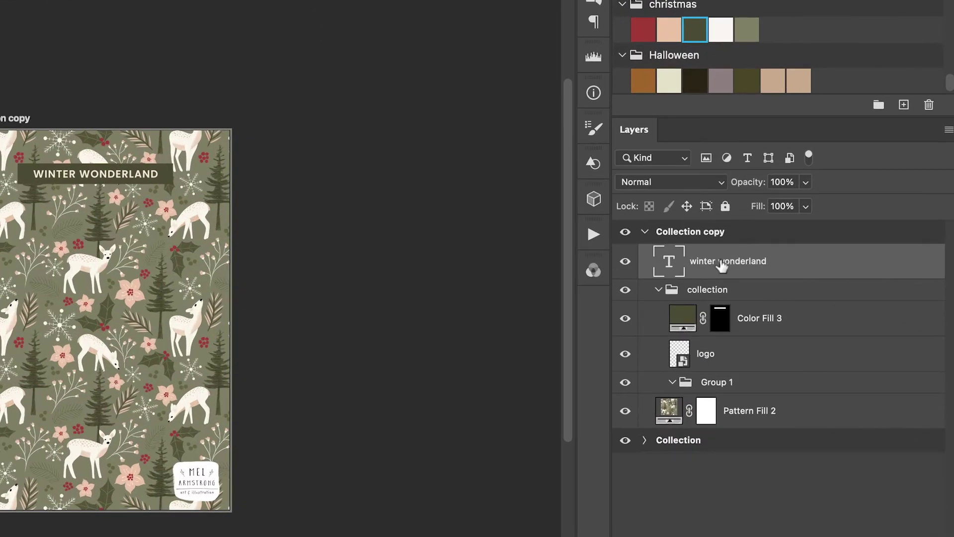
Copy 'winter wonderland' from the title layer name and paste it as the Collection copy artboard name.
{"action": "double_click", "coordinate": [841, 264]}
{"action": "key", "text": "super+c"}
{"action": "double_click", "coordinate": [689, 232]}
{"action": "key", "text": "super+v"}
{"action": "key", "text": "Return"}
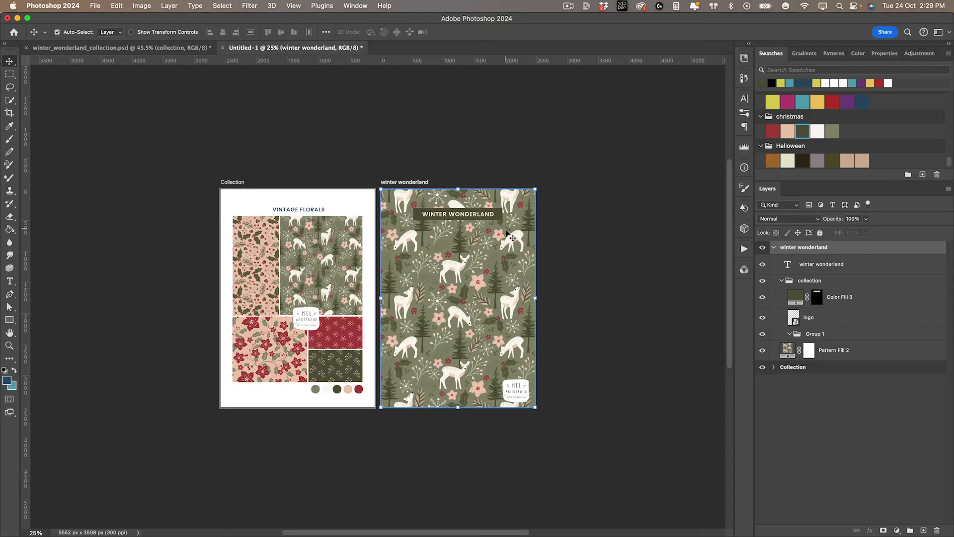
Duplicate the winter wonderland page to the right, apply the pink holly pattern, and title it FALLING HOLLY.
{"action": "left_click_drag", "start_coordinate": [560, 329], "coordinate": [412, 340]}
{"action": "left_click_drag", "start_coordinate": [357, 190], "coordinate": [504, 195]}
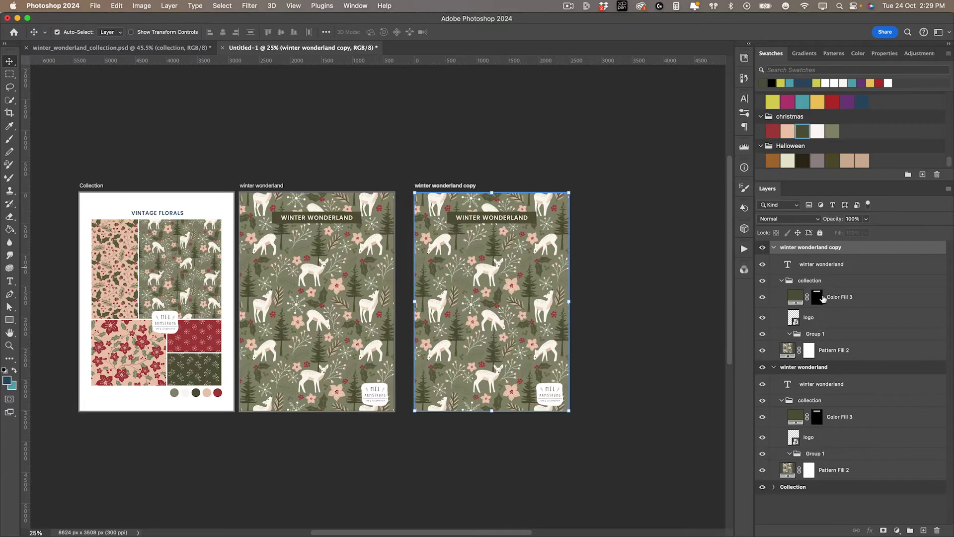
{"action": "left_click", "coordinate": [786, 353]}
{"action": "left_click", "coordinate": [839, 53]}
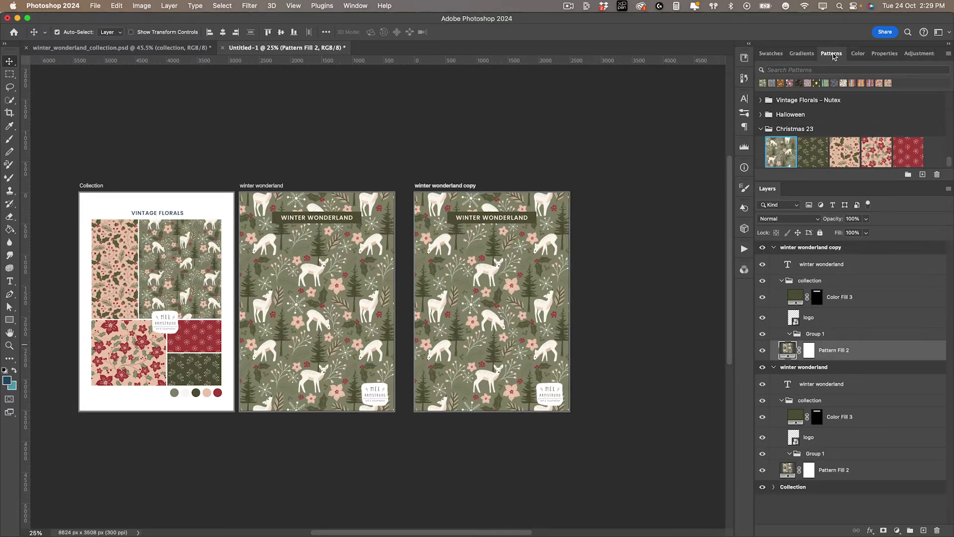
{"action": "left_click", "coordinate": [845, 151]}
{"action": "double_click", "coordinate": [490, 217]}
{"action": "type", "text": "falling holly"}
{"action": "left_click", "coordinate": [482, 32]}
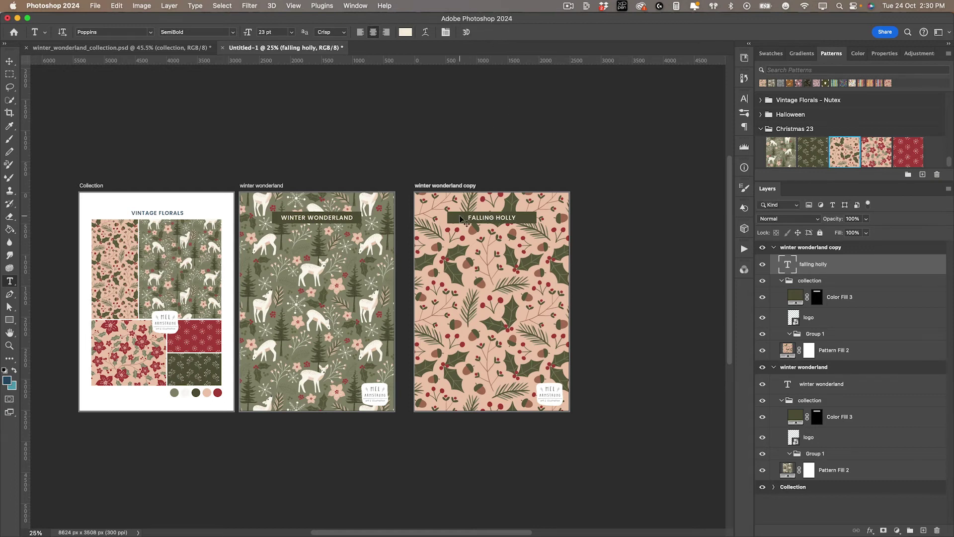
Zoom out to show all three pages and select the holly page's pattern layer.
{"action": "key", "text": "super+minus"}
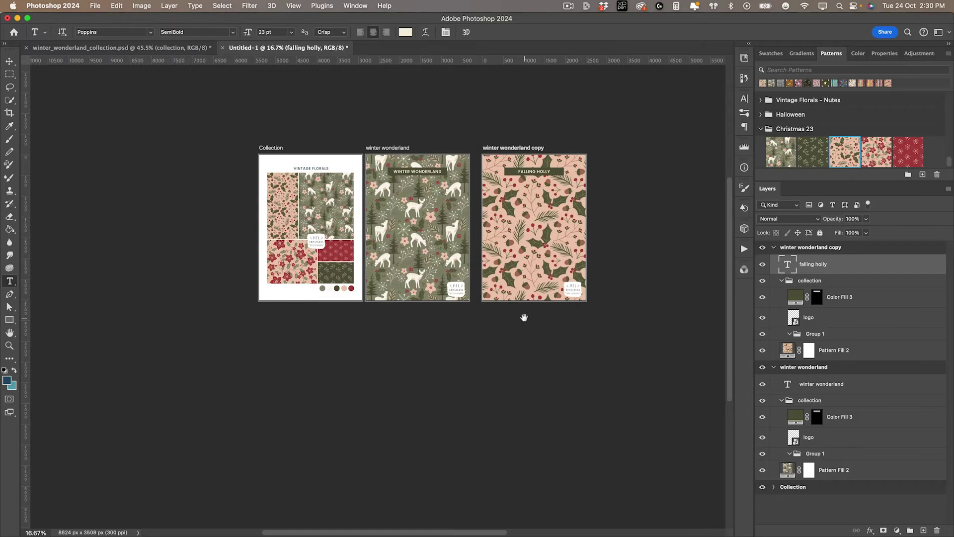
{"action": "key", "text": "v"}
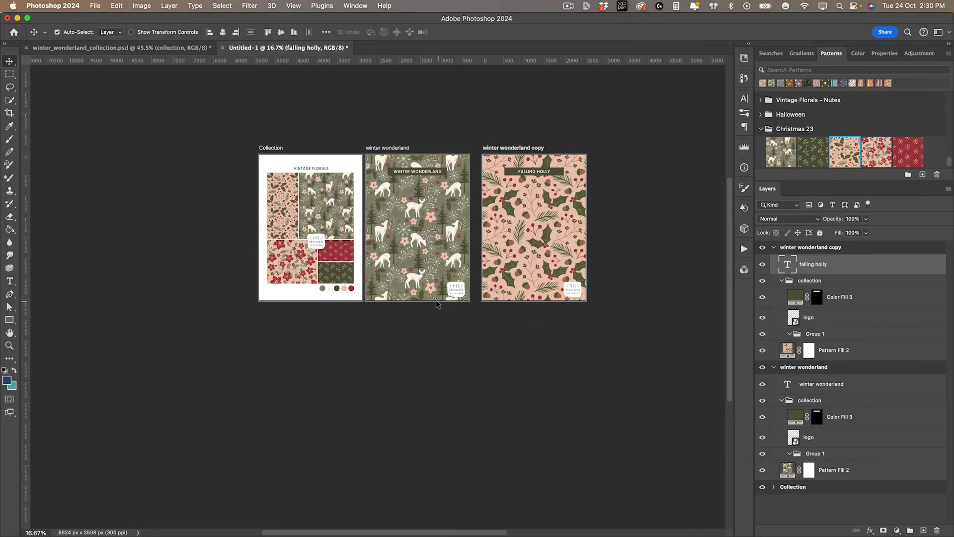
{"action": "left_click", "coordinate": [427, 299]}
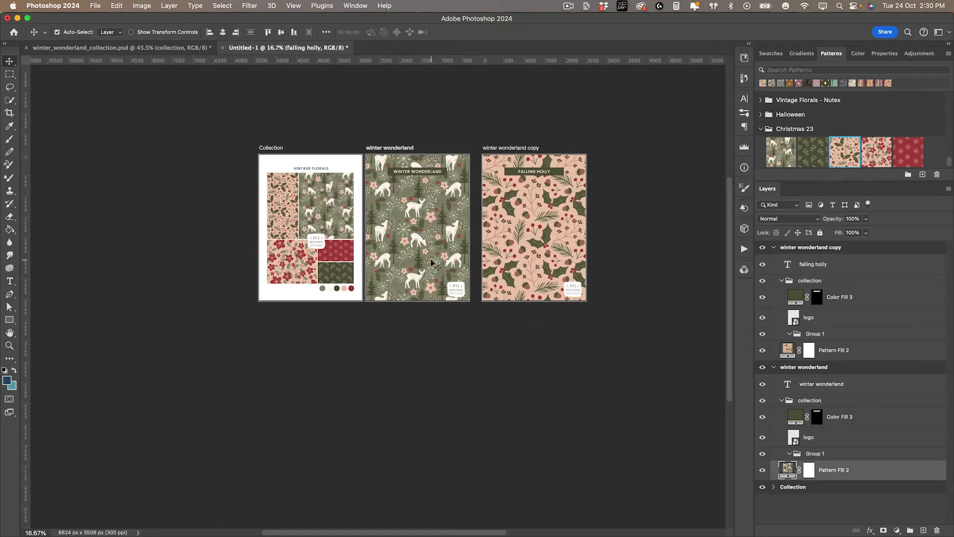
{"action": "key", "text": "shift+v"}
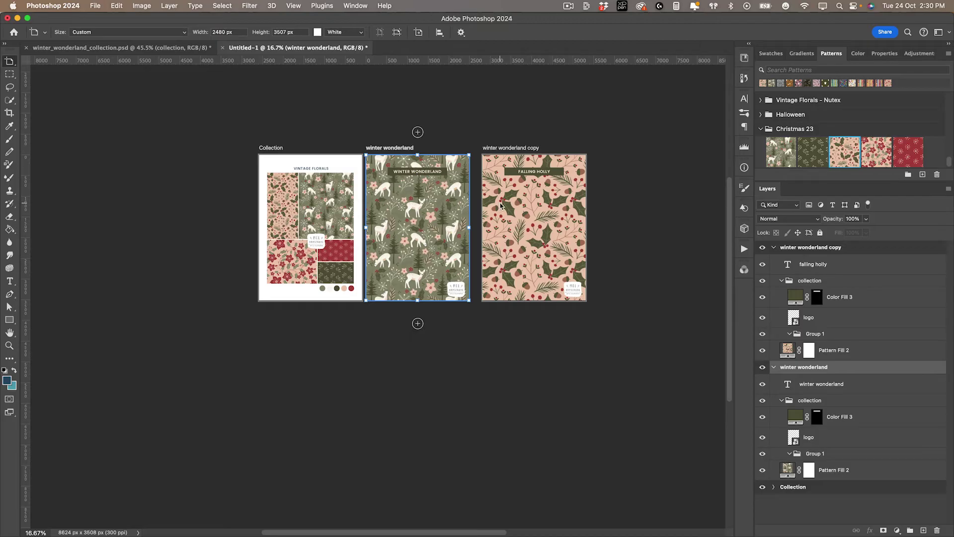
{"action": "key", "text": "shift+v"}
{"action": "left_click", "coordinate": [572, 215]}
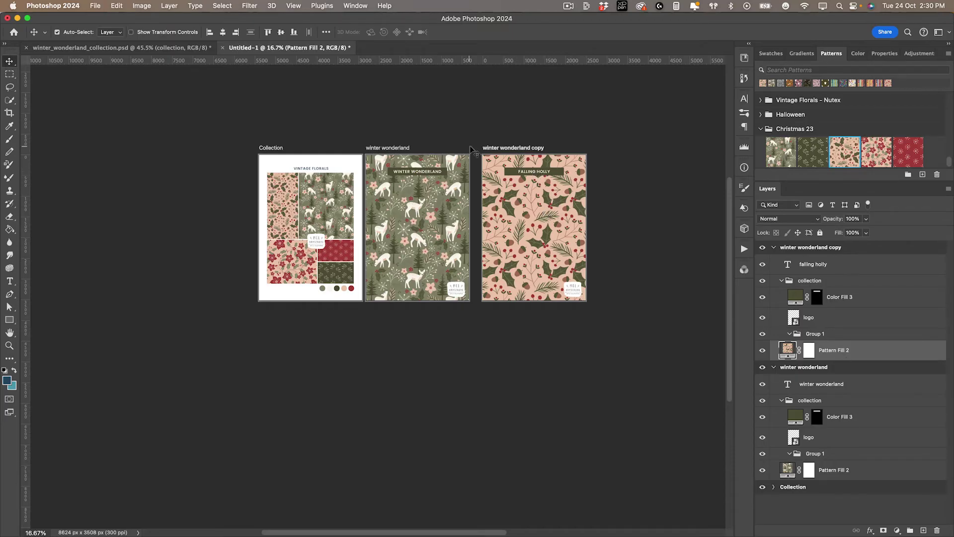
Rename the winter wonderland copy artboard to 'falling holly' using its title layer's name.
{"action": "double_click", "coordinate": [819, 259]}
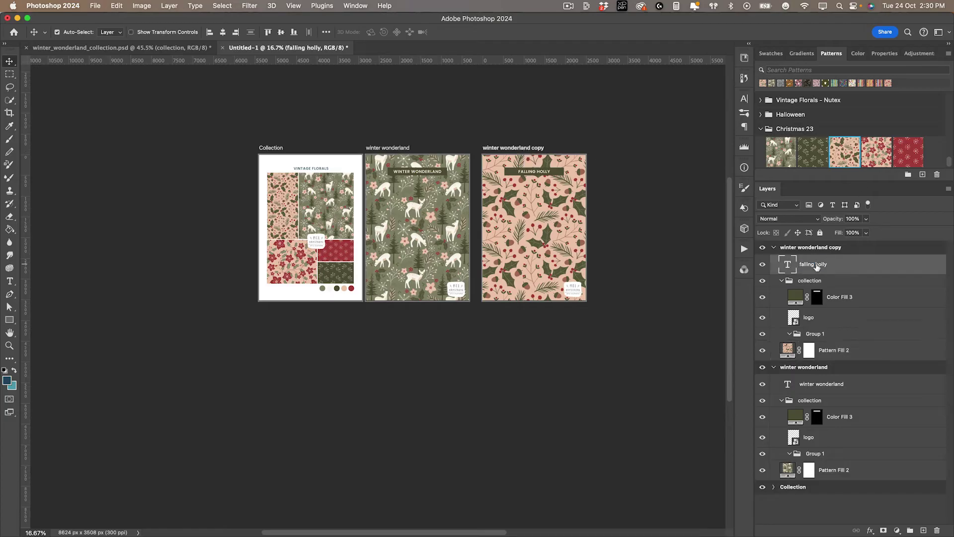
{"action": "key", "text": "super+c"}
{"action": "double_click", "coordinate": [812, 248]}
{"action": "key", "text": "super+v"}
{"action": "key", "text": "Return"}
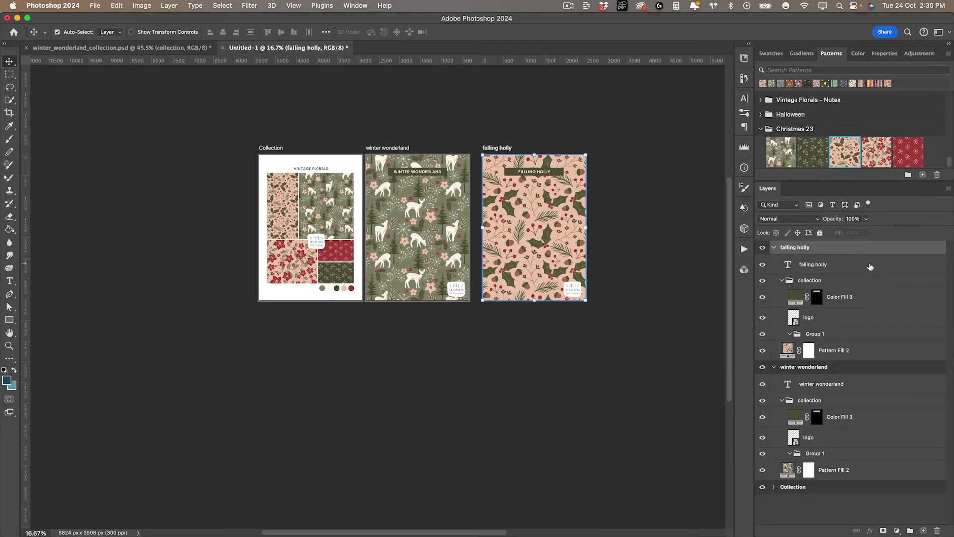
Duplicate the holly page below, apply the poinsettia pattern, title it CHRISTMAS BLOOMS, and rename the artboard 'christmas blooms'.
{"action": "left_click_drag", "start_coordinate": [515, 387], "coordinate": [296, 464]}
{"action": "left_click", "coordinate": [878, 155]}
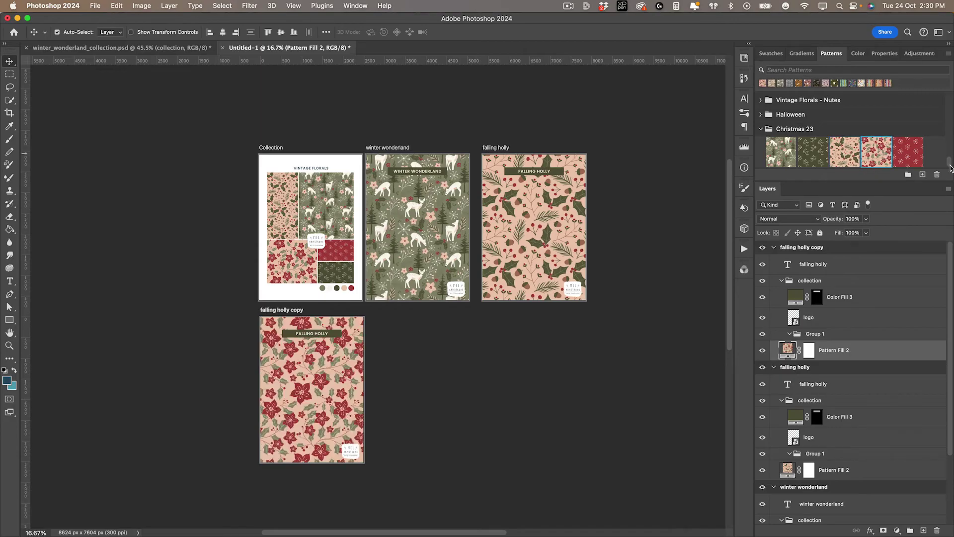
{"action": "key", "text": "t"}
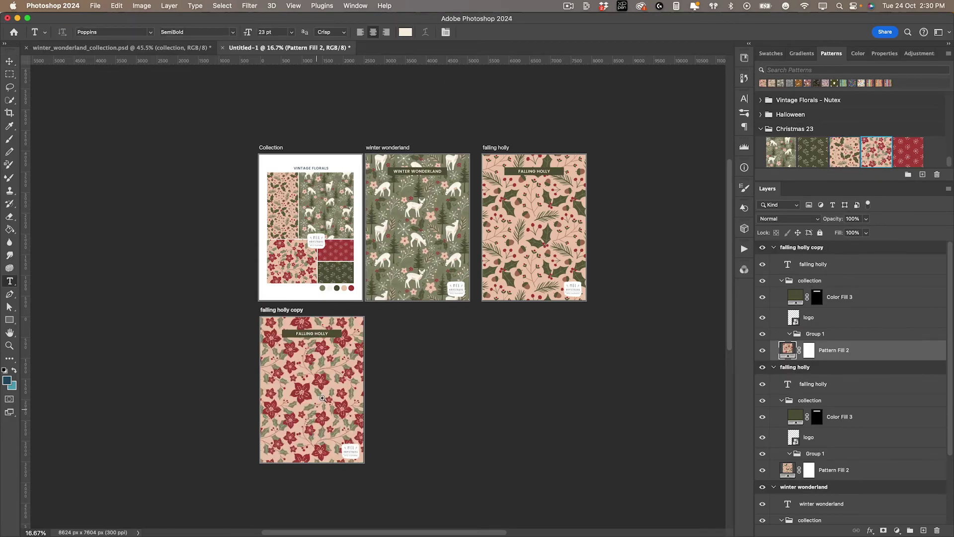
{"action": "scroll", "coordinate": [321, 364], "scroll_direction": "up", "scroll_amount": 3}
{"action": "triple_click", "coordinate": [284, 299]}
{"action": "type", "text": "CHRISTMAS BLOOMS"}
{"action": "left_click", "coordinate": [818, 249]}
{"action": "double_click", "coordinate": [806, 247]}
{"action": "type", "text": "christmas blooms"}
{"action": "key", "text": "Return"}
Zoom out and duplicate the christmas blooms page to its right.
{"action": "key", "text": "super+minus"}
{"action": "key", "text": "super+minus"}
{"action": "key", "text": "super+minus"}
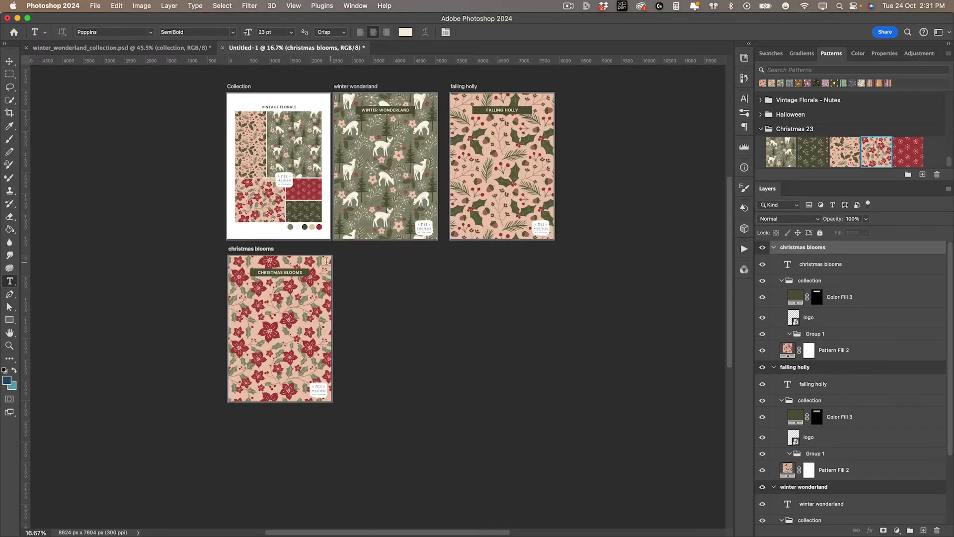
{"action": "key", "text": "v"}
{"action": "left_click_drag", "start_coordinate": [303, 255], "coordinate": [525, 257]}
Shift the top-row artboards slightly right for even spacing.
{"action": "key", "text": "shift+v"}
{"action": "left_click", "coordinate": [414, 238]}
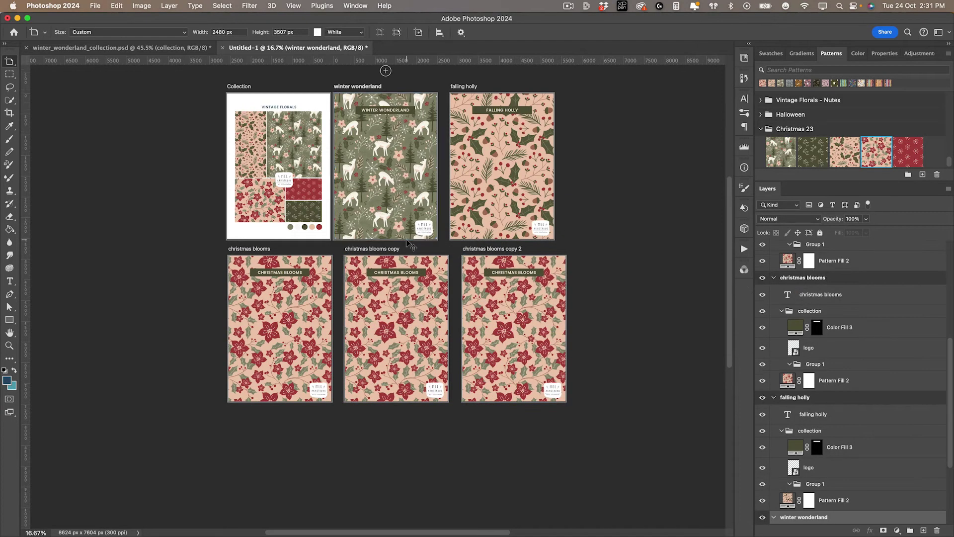
{"action": "left_click_drag", "start_coordinate": [409, 243], "coordinate": [485, 243]}
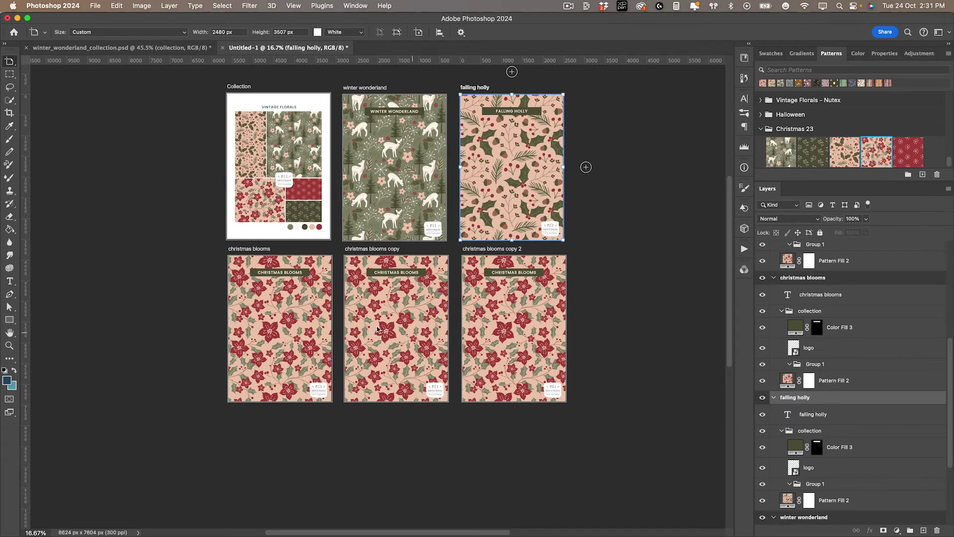
{"action": "key", "text": "v"}
Fill the christmas blooms copy with the red snowflake pattern and retitle it SNOWFLAKES.
{"action": "left_click", "coordinate": [379, 329]}
{"action": "left_click", "coordinate": [909, 153]}
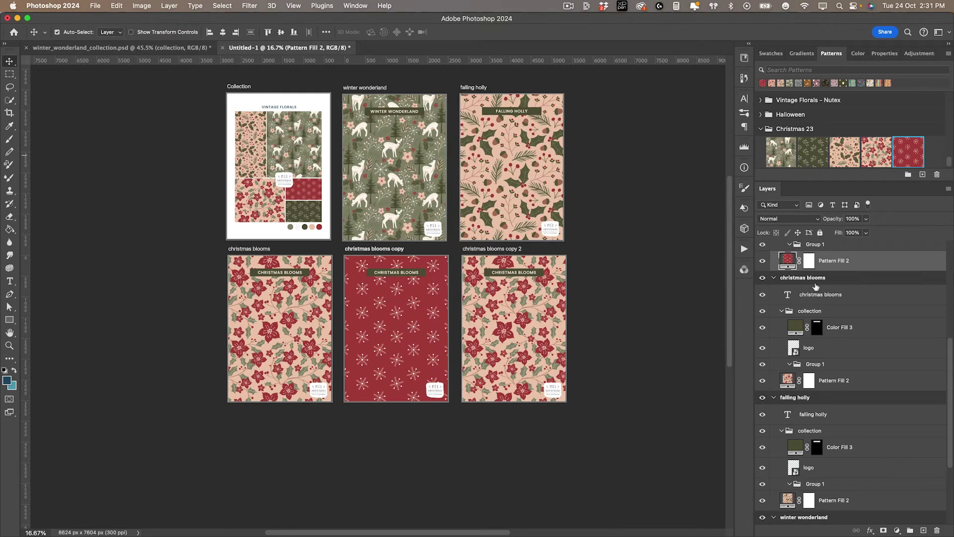
{"action": "scroll", "coordinate": [644, 325], "scroll_direction": "up", "scroll_amount": 1}
{"action": "left_click", "coordinate": [9, 281]}
{"action": "triple_click", "coordinate": [387, 309]}
{"action": "type", "text": "snow"}
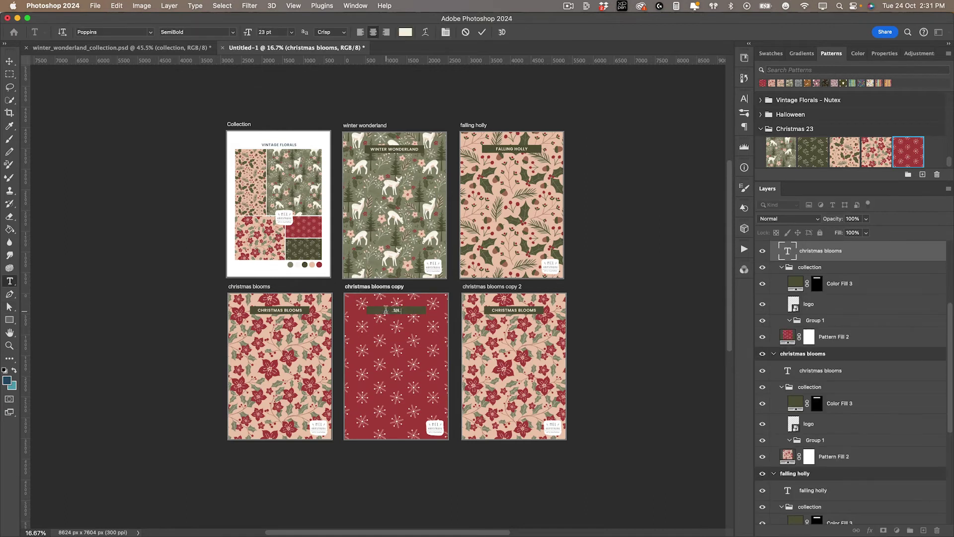
{"action": "type", "text": "flakes"}
{"action": "key", "text": "super+Return"}
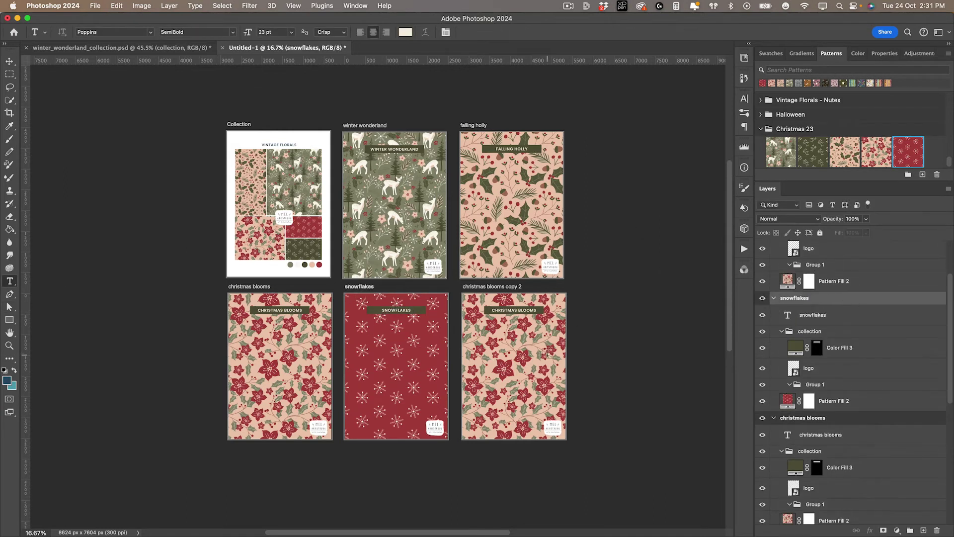
Fill copy 2 with the dark green berry pattern, comparing against the winter wonderland collection document.
{"action": "key", "text": "v"}
{"action": "left_click", "coordinate": [812, 162]}
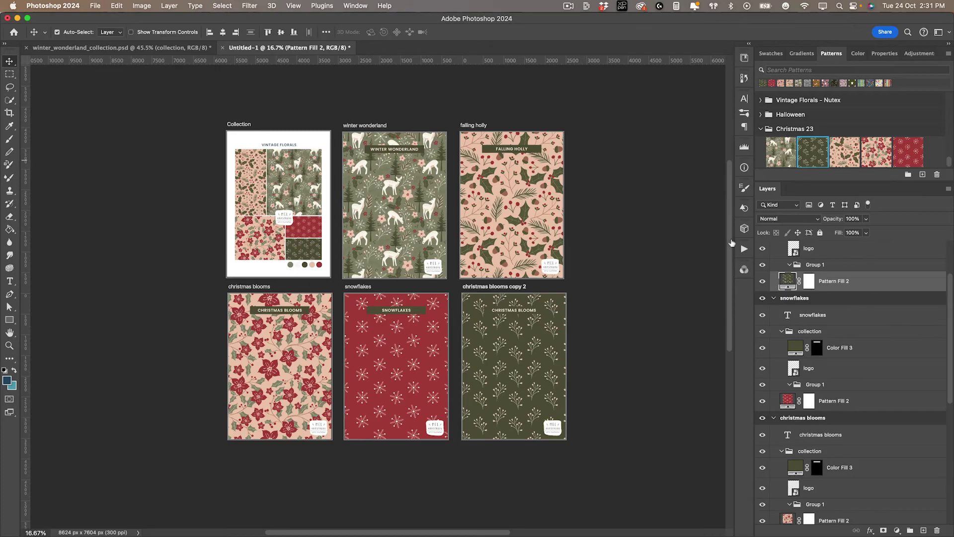
{"action": "left_click", "coordinate": [121, 49]}
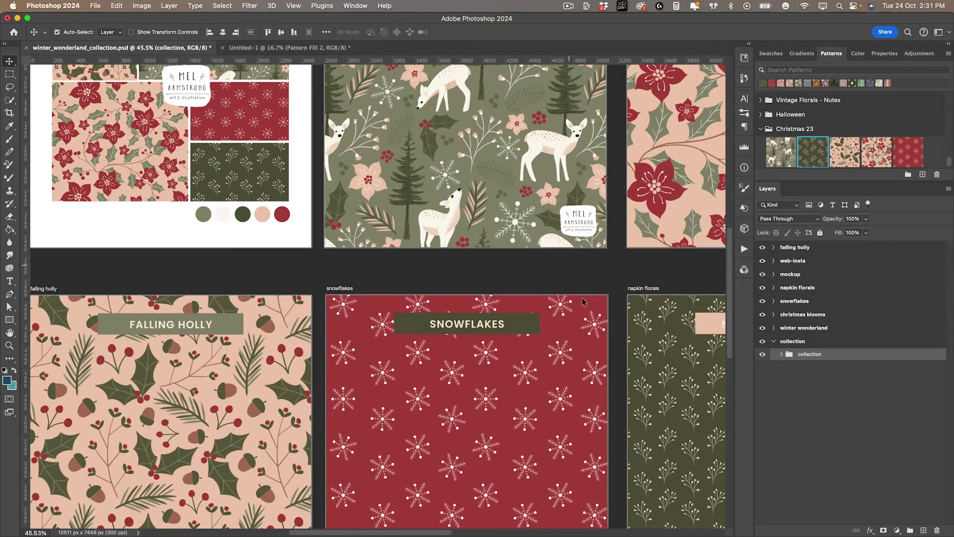
{"action": "left_click", "coordinate": [290, 48]}
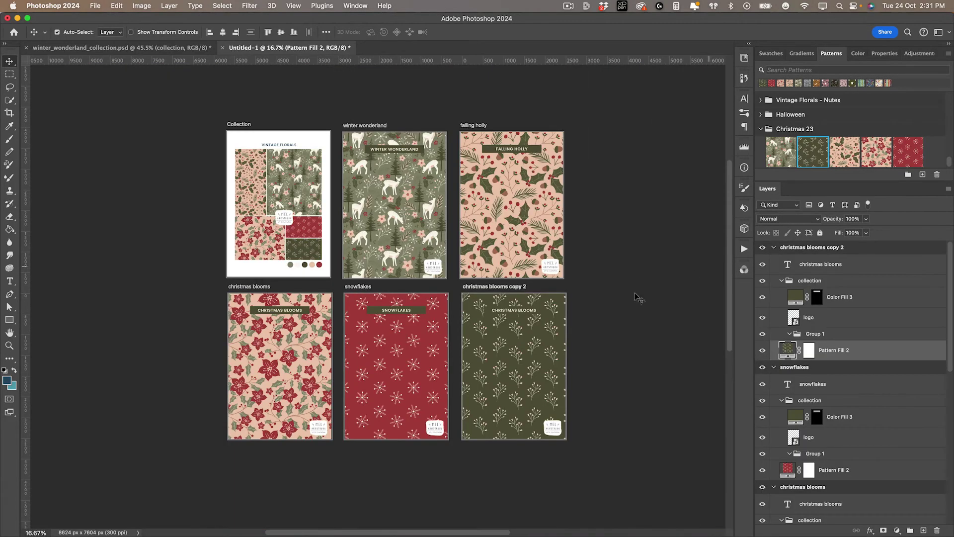
Retitle copy 2 as NAPKIN FLORALS and rename its artboard group 'napkin florals'.
{"action": "key", "text": "t"}
{"action": "left_click", "coordinate": [507, 308]}
{"action": "key", "text": "ctrl+a"}
{"action": "type", "text": "napkin florals"}
{"action": "left_click", "coordinate": [814, 248]}
{"action": "double_click", "coordinate": [814, 247]}
{"action": "key", "text": "cmd+v"}
{"action": "key", "text": "Return"}
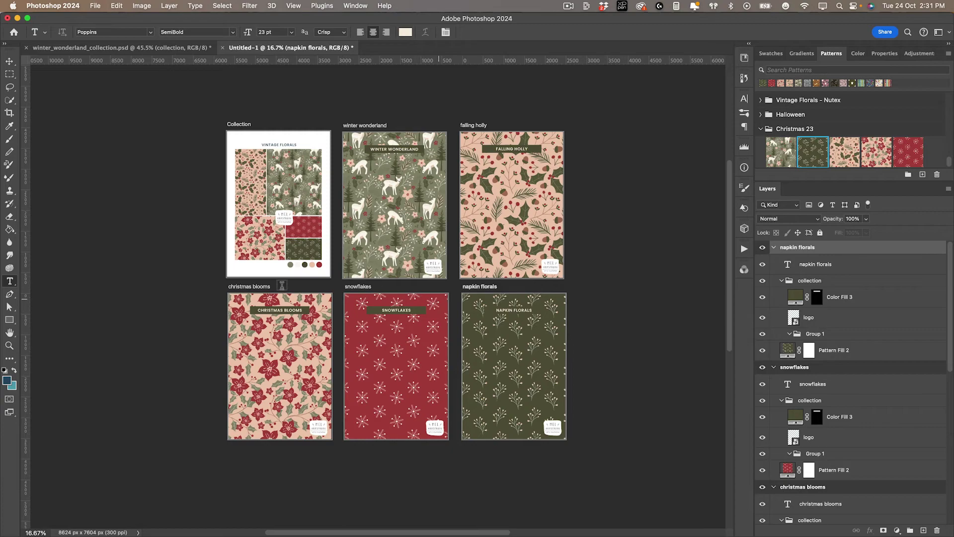
{"action": "left_click", "coordinate": [9, 64]}
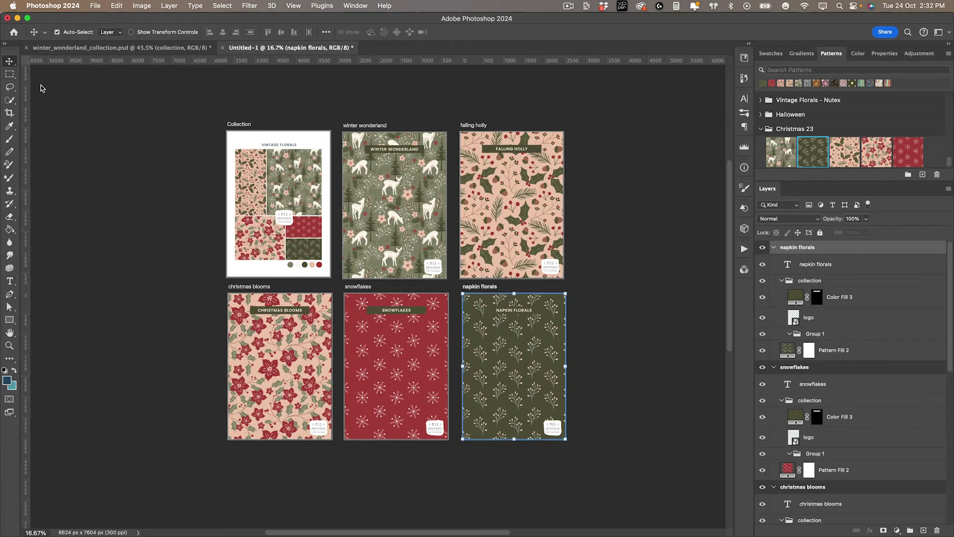
Change the NAPKIN FLORALS banner fill to the sage green christmas swatch, #8b8b73.
{"action": "left_click", "coordinate": [537, 313]}
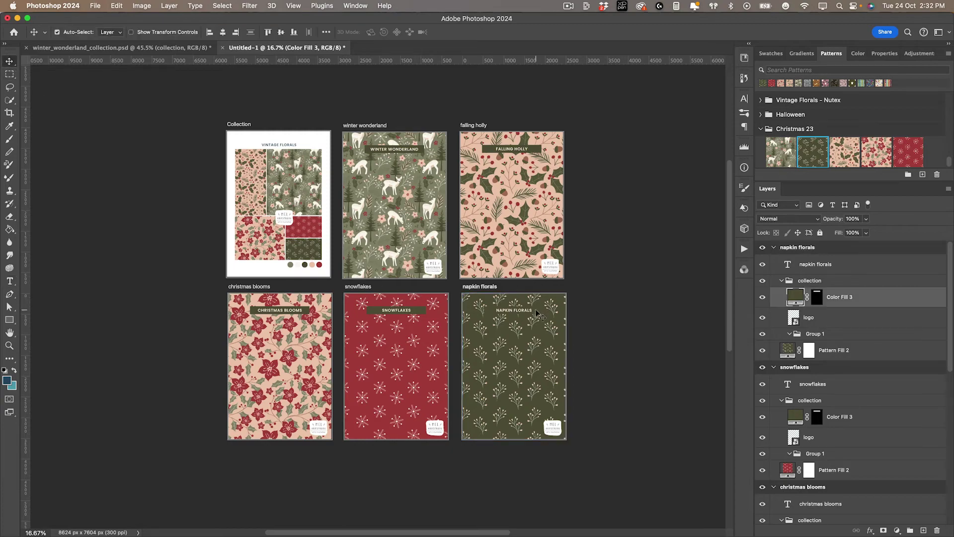
{"action": "double_click", "coordinate": [795, 298]}
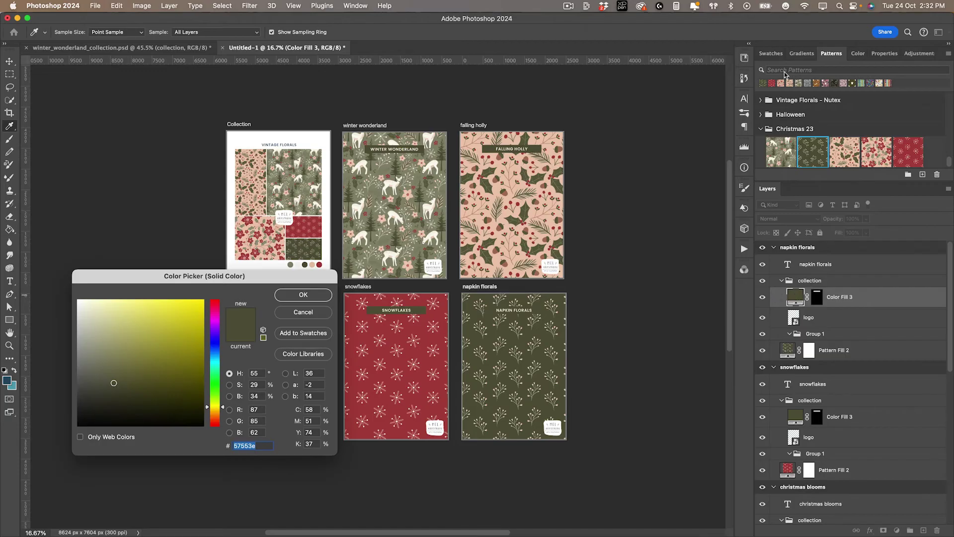
{"action": "left_click", "coordinate": [771, 54]}
{"action": "left_click", "coordinate": [833, 131]}
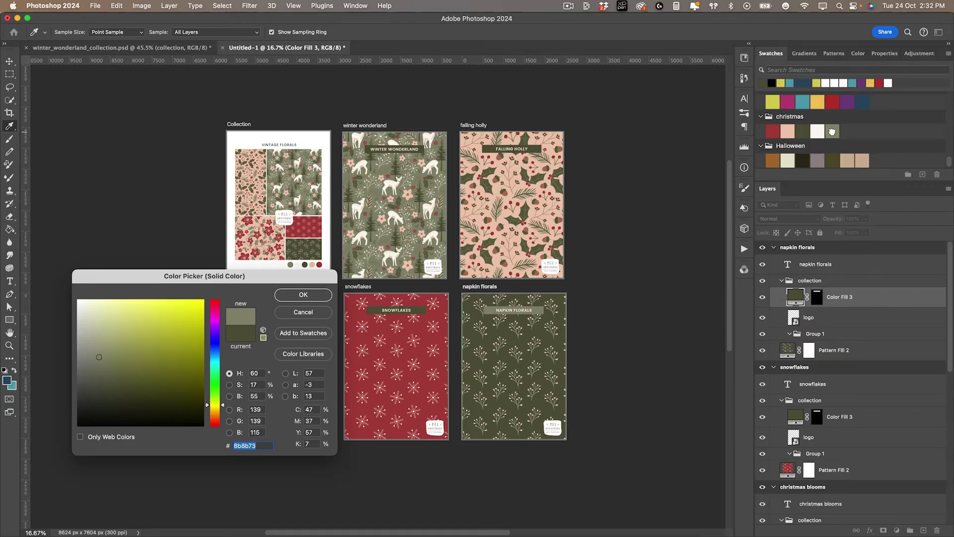
{"action": "left_click", "coordinate": [304, 295]}
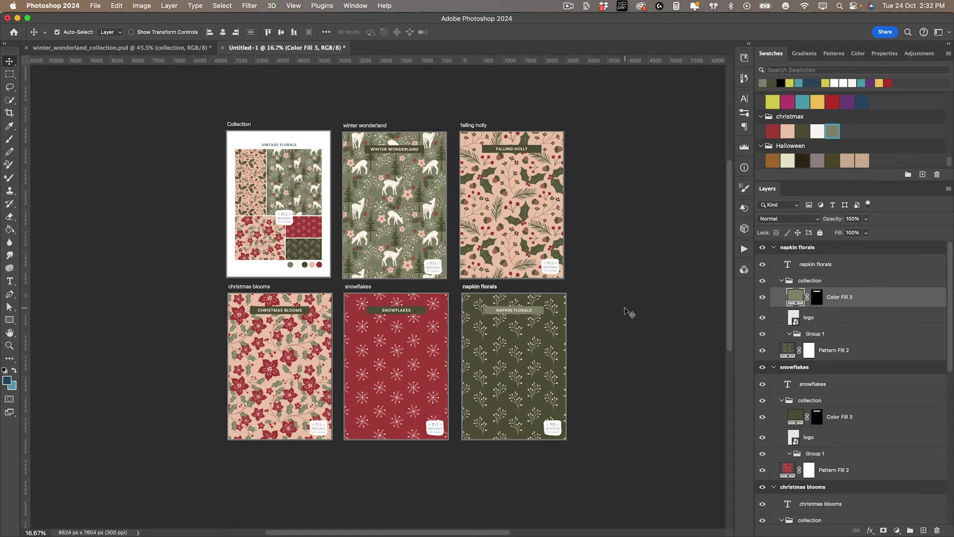
{"action": "scroll", "coordinate": [614, 304], "scroll_direction": "right", "scroll_amount": 5}
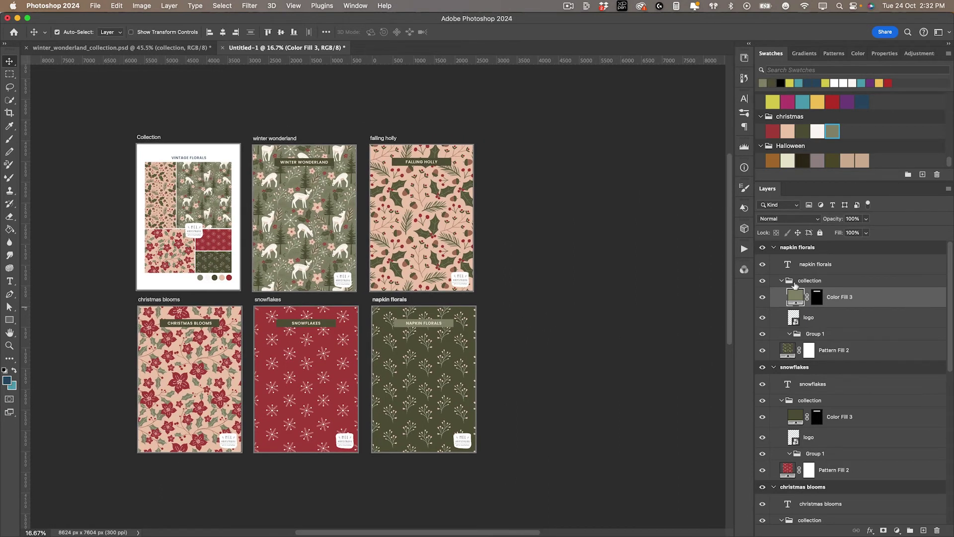
Collapse all page groups, duplicate napkin florals beside falling holly, and rename the copy 'mockups'.
{"action": "left_click", "coordinate": [774, 248]}
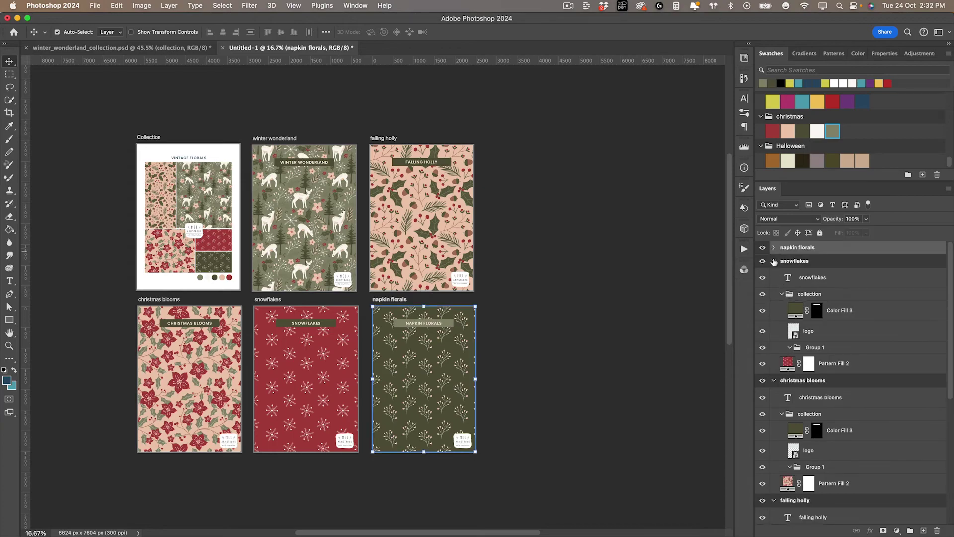
{"action": "left_click", "coordinate": [774, 261]}
{"action": "left_click", "coordinate": [774, 274]}
{"action": "left_click", "coordinate": [774, 288]}
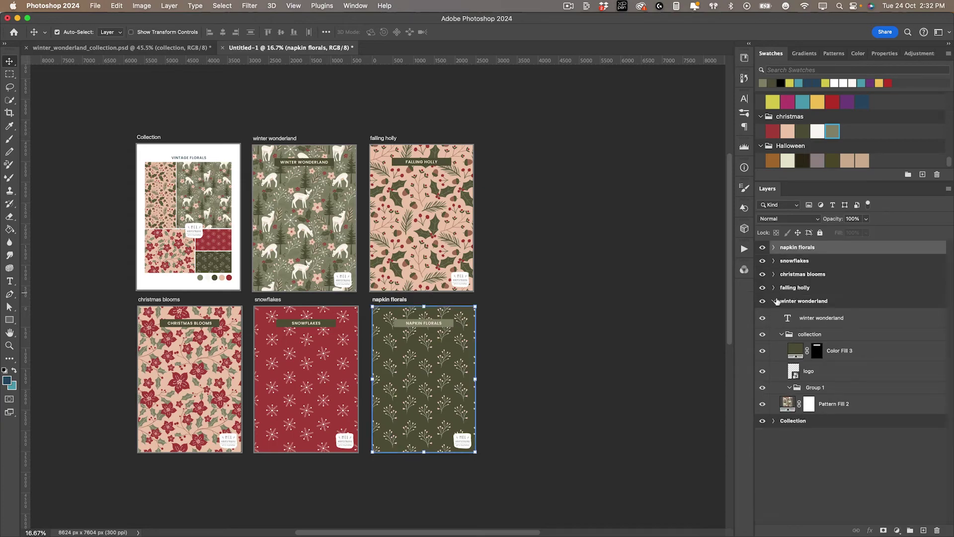
{"action": "left_click", "coordinate": [774, 301]}
{"action": "left_click_drag", "start_coordinate": [809, 251], "coordinate": [924, 530]}
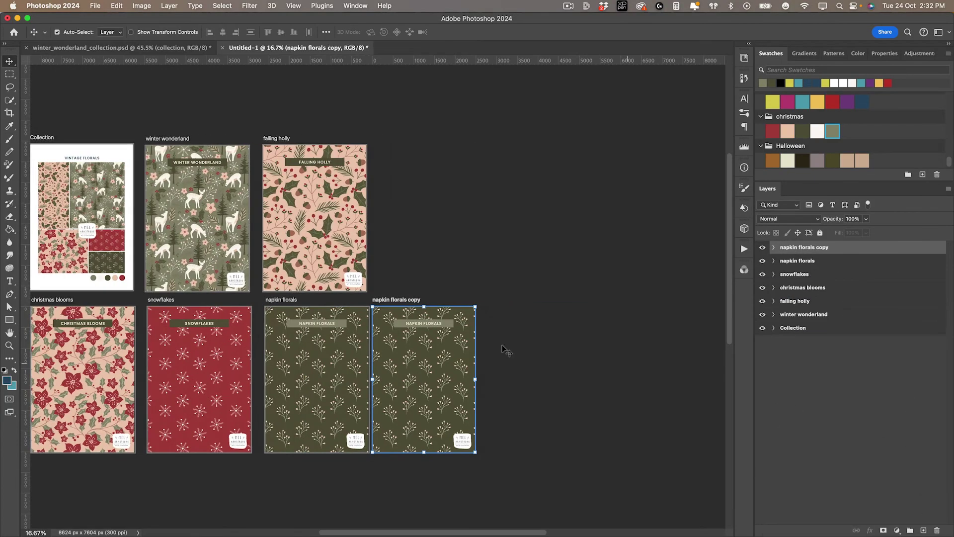
{"action": "left_click_drag", "start_coordinate": [439, 309], "coordinate": [447, 147]}
{"action": "double_click", "coordinate": [808, 249]}
{"action": "type", "text": "mockups"}
{"action": "key", "text": "Return"}
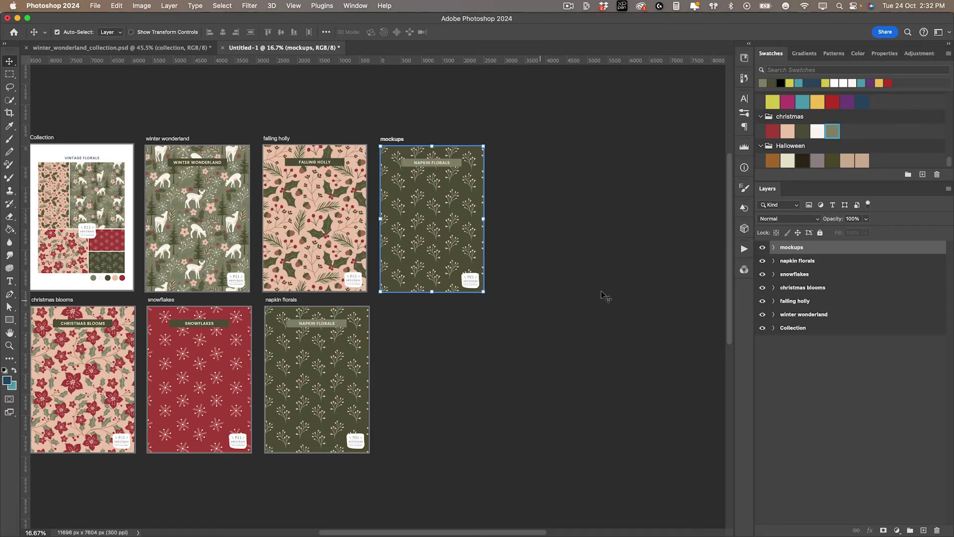
Delete the title text, banner colour fill and pattern fill from the mockups artboard.
{"action": "left_click", "coordinate": [773, 248]}
{"action": "left_click", "coordinate": [839, 268]}
{"action": "key", "text": "Delete"}
{"action": "left_click", "coordinate": [829, 278]}
{"action": "key", "text": "Delete"}
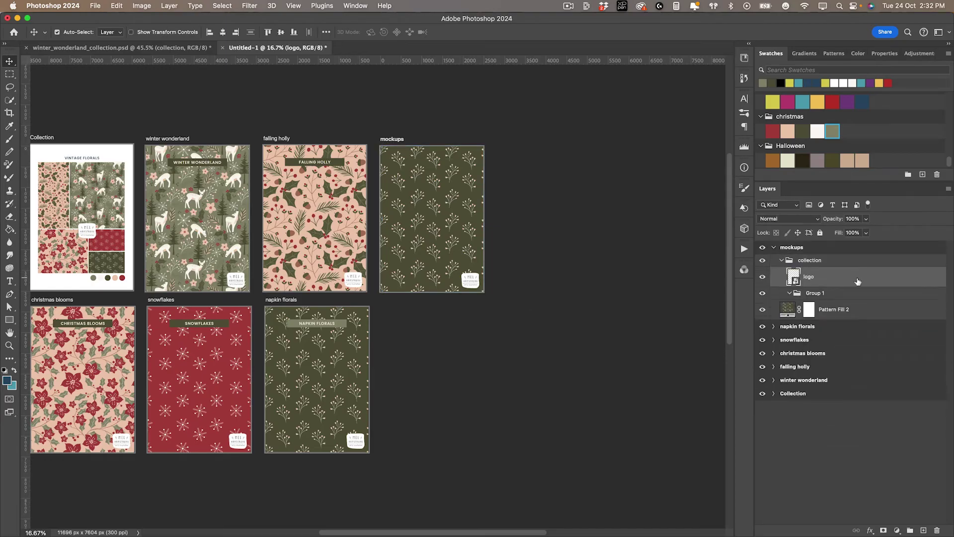
{"action": "left_click", "coordinate": [836, 311]}
{"action": "key", "text": "Delete"}
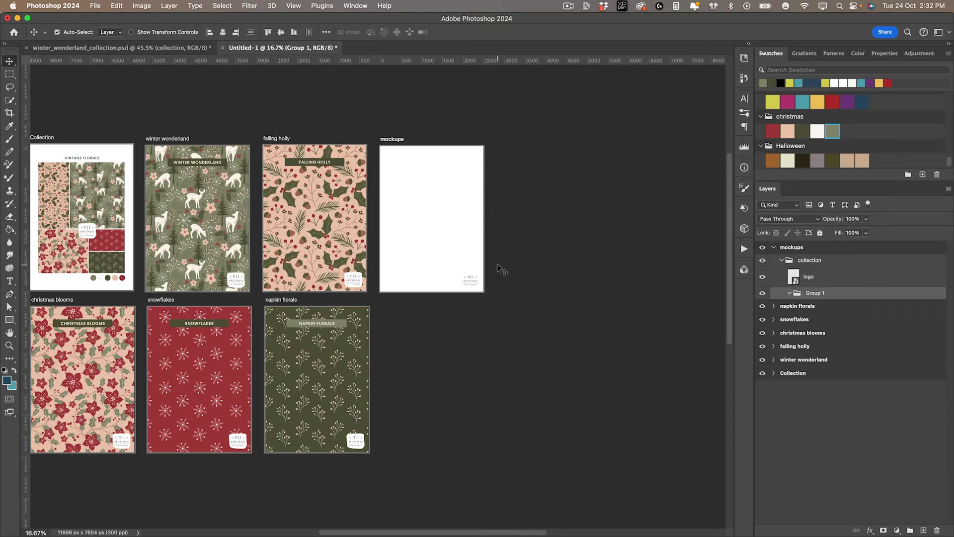
Copy the giftwrap mockup image from winter_wonderland_collection.psd onto the mockups artboard.
{"action": "left_click", "coordinate": [100, 47]}
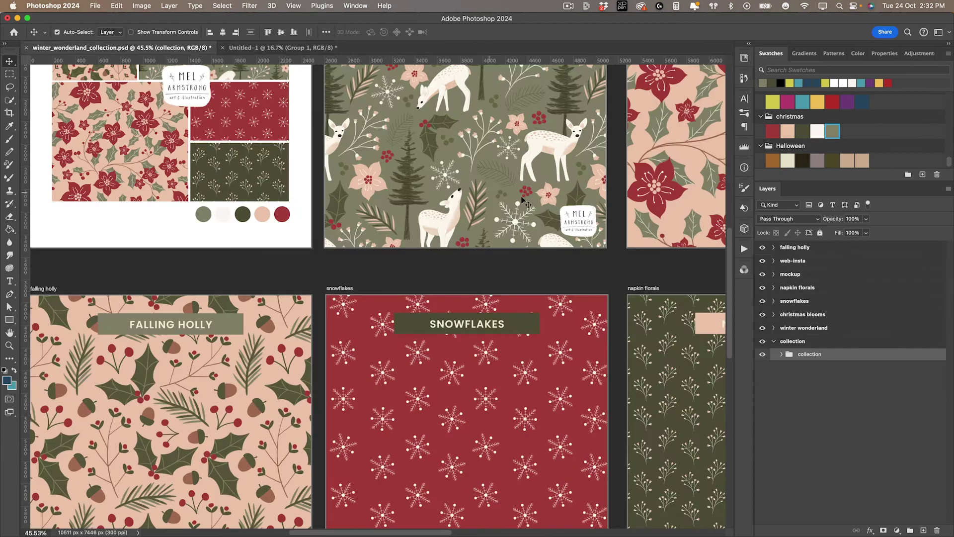
{"action": "scroll", "coordinate": [664, 189], "scroll_direction": "right", "scroll_amount": 10}
{"action": "scroll", "coordinate": [664, 190], "scroll_direction": "up", "scroll_amount": 4}
{"action": "left_click", "coordinate": [600, 304]}
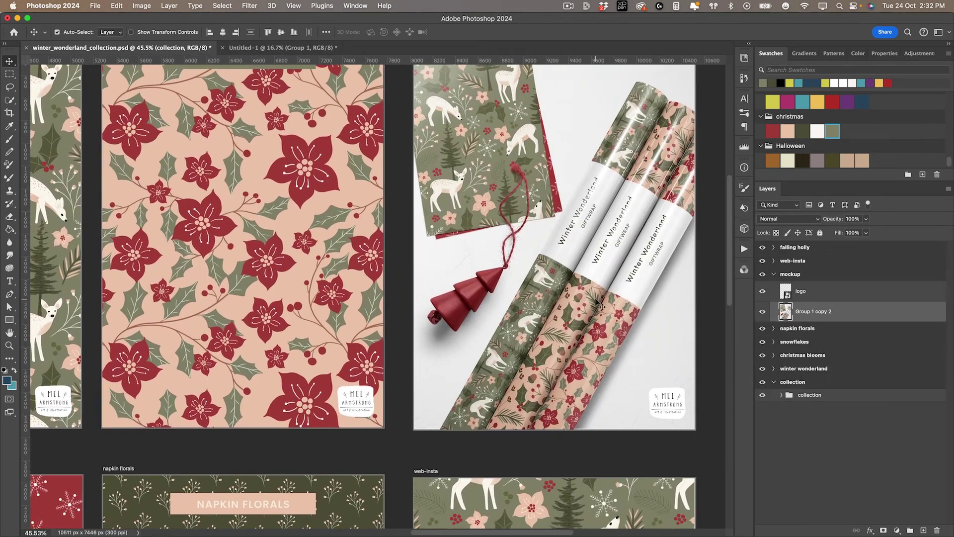
{"action": "left_click_drag", "start_coordinate": [797, 312], "coordinate": [457, 232]}
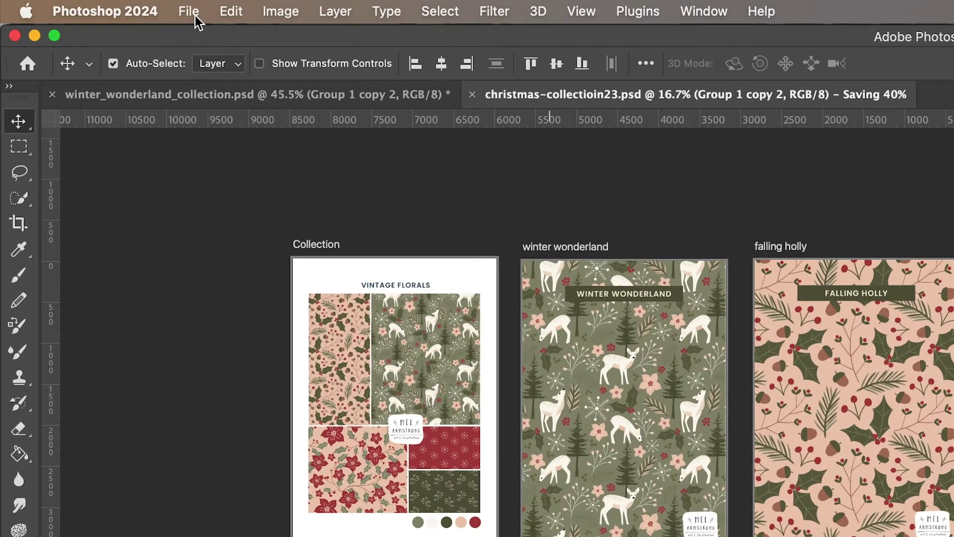
Bring up the File > Export choices, including Artboards to PDF.
{"action": "left_click", "coordinate": [95, 7]}
{"action": "mouse_move", "coordinate": [145, 167]}
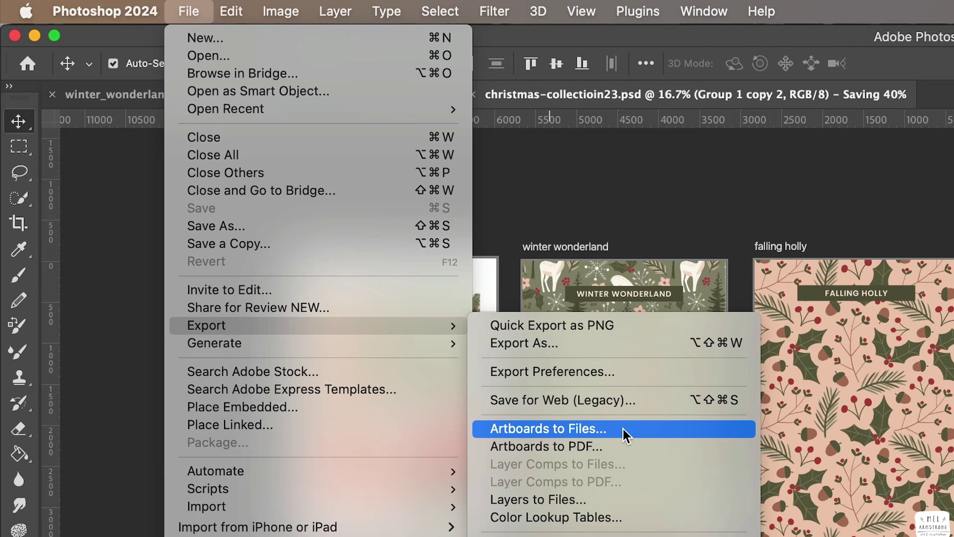
Export the artboards as a multi-page PDF with prefix 'christmas-collectioin23-' at JPEG quality 7.
{"action": "left_click", "coordinate": [590, 447]}
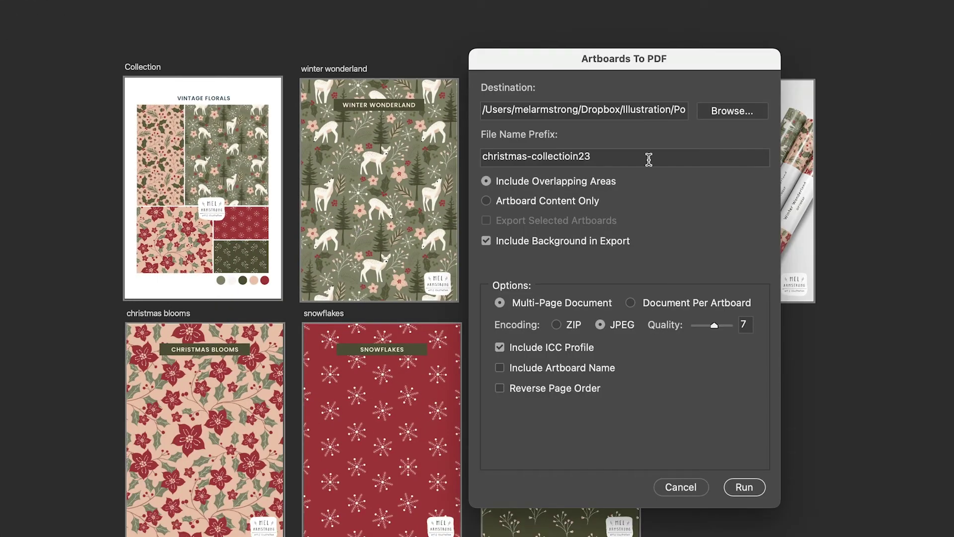
{"action": "left_click_drag", "start_coordinate": [541, 108], "coordinate": [674, 109]}
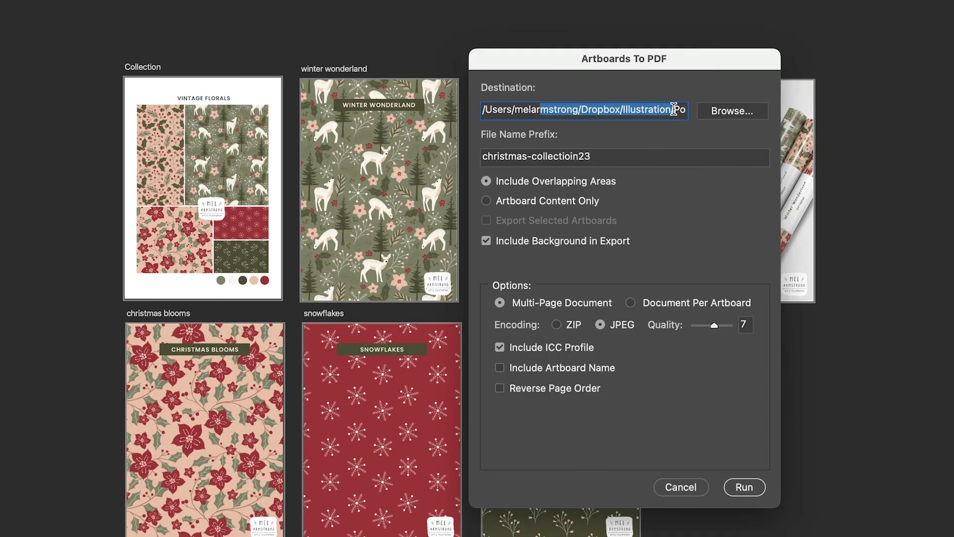
{"action": "left_click", "coordinate": [603, 158]}
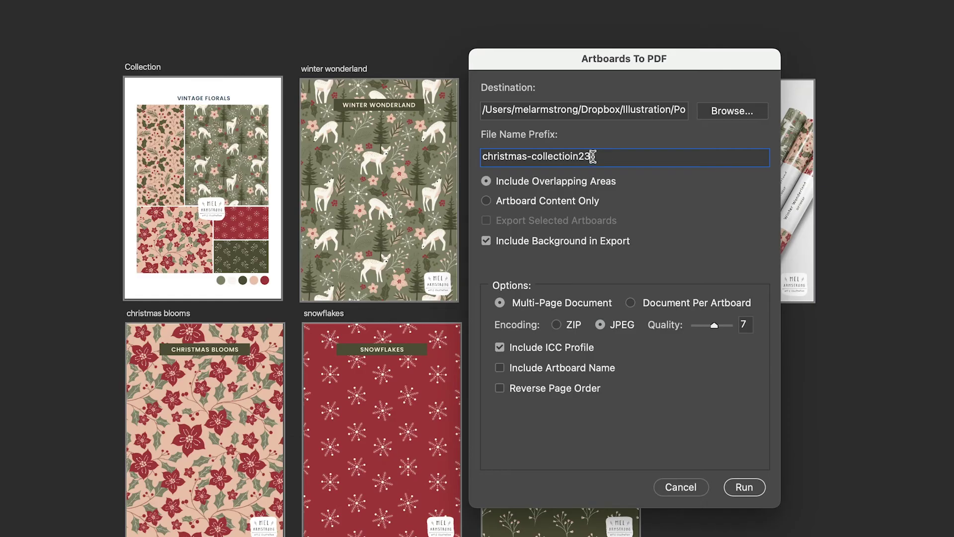
{"action": "left_click_drag", "start_coordinate": [593, 157], "coordinate": [479, 156]}
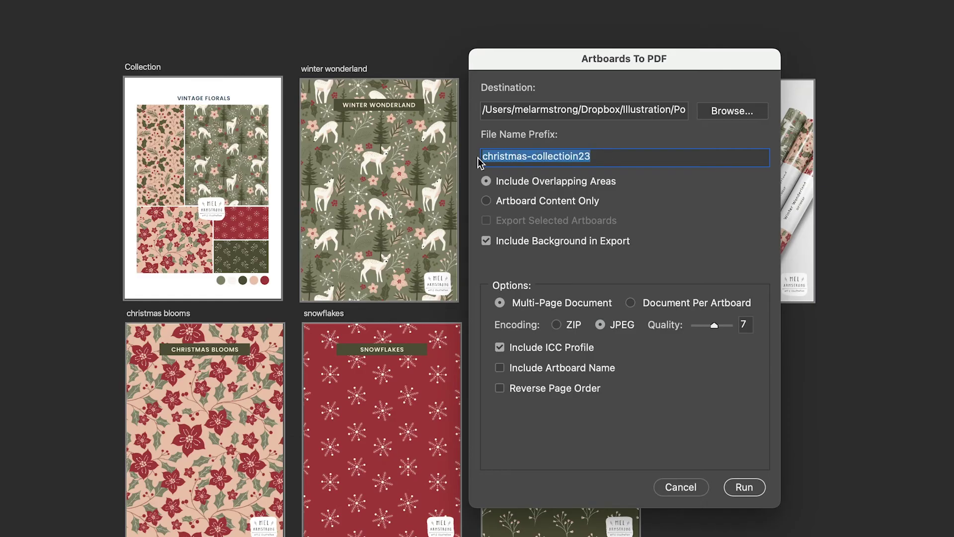
{"action": "left_click", "coordinate": [604, 156]}
{"action": "type", "text": "-"}
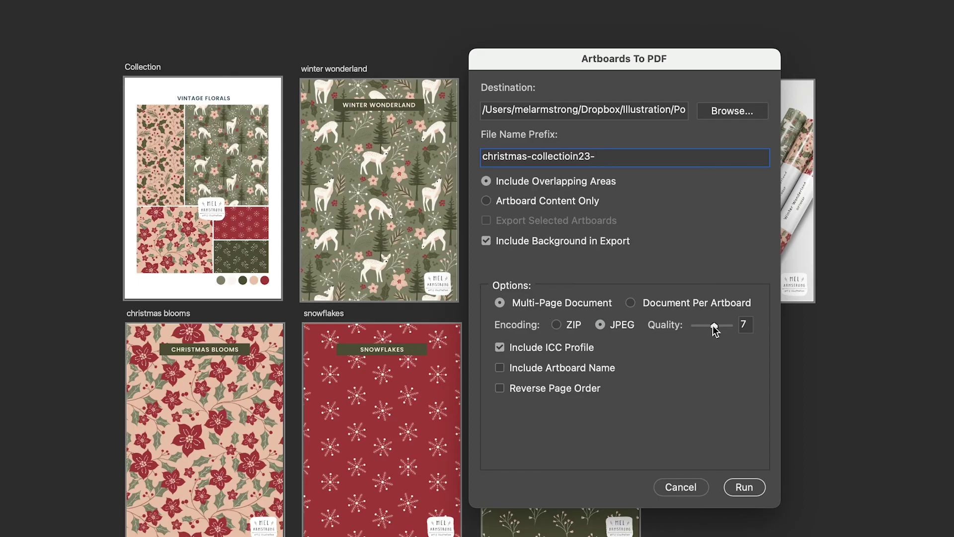
{"action": "left_click_drag", "start_coordinate": [713, 325], "coordinate": [713, 325]}
{"action": "left_click", "coordinate": [745, 489]}
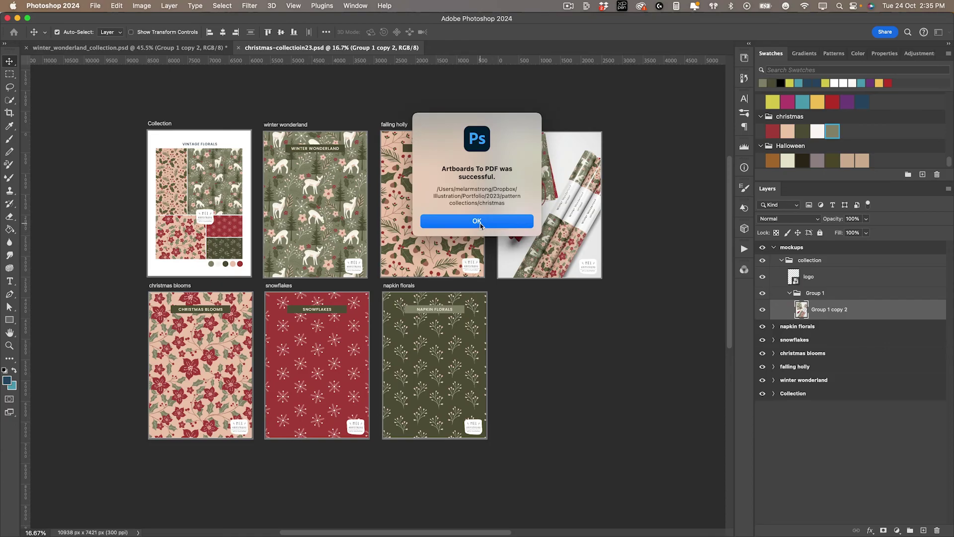
{"action": "left_click", "coordinate": [477, 222]}
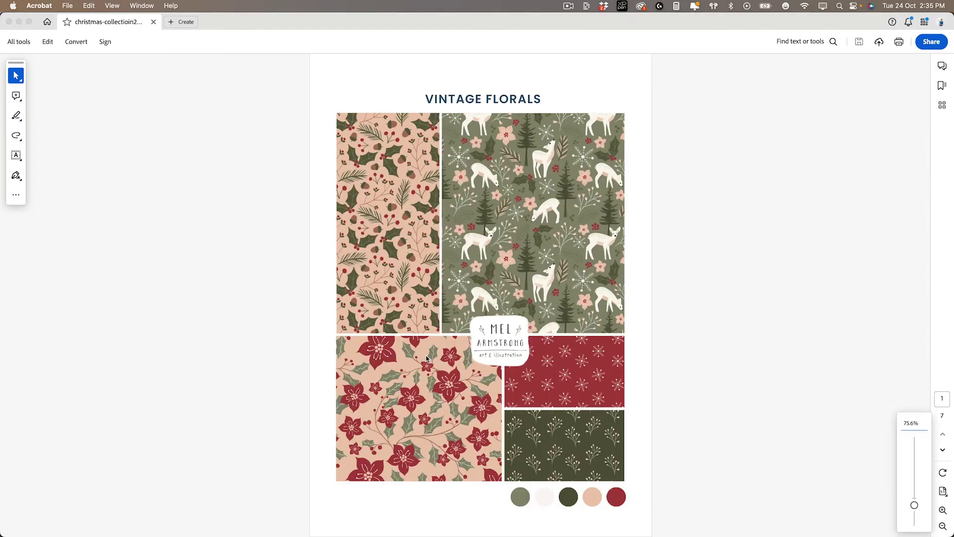
{"action": "key", "text": "super+0"}
{"action": "key", "text": "super+1"}
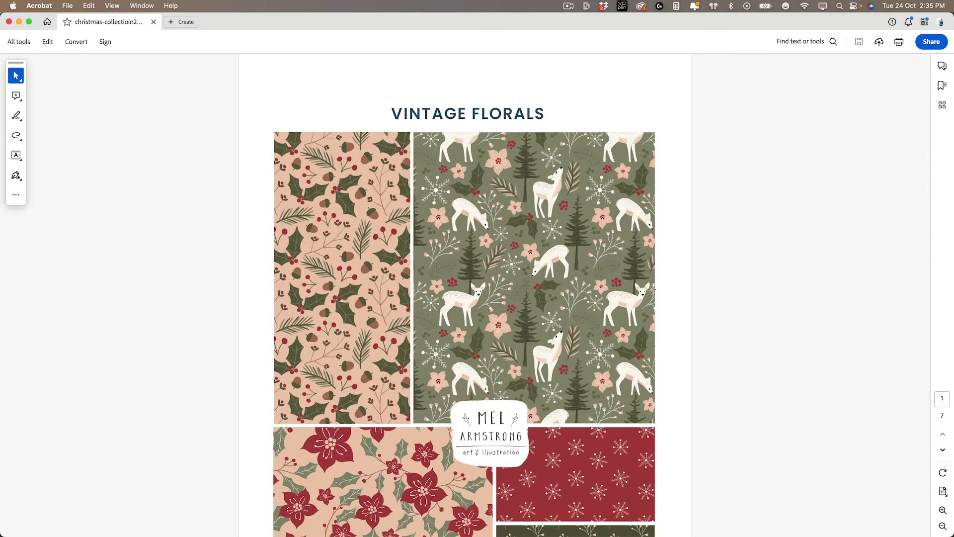
{"action": "key", "text": "super+0"}
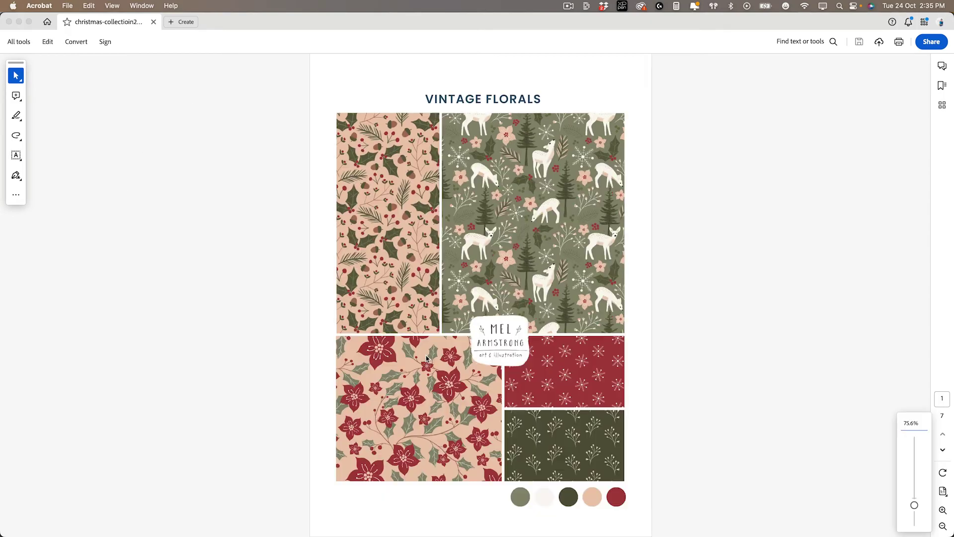
{"action": "scroll", "coordinate": [428, 448], "scroll_direction": "down", "scroll_amount": 10}
{"action": "scroll", "coordinate": [428, 444], "scroll_direction": "down", "scroll_amount": 15}
{"action": "scroll", "coordinate": [428, 444], "scroll_direction": "down", "scroll_amount": 20}
{"action": "scroll", "coordinate": [428, 444], "scroll_direction": "down", "scroll_amount": 5}
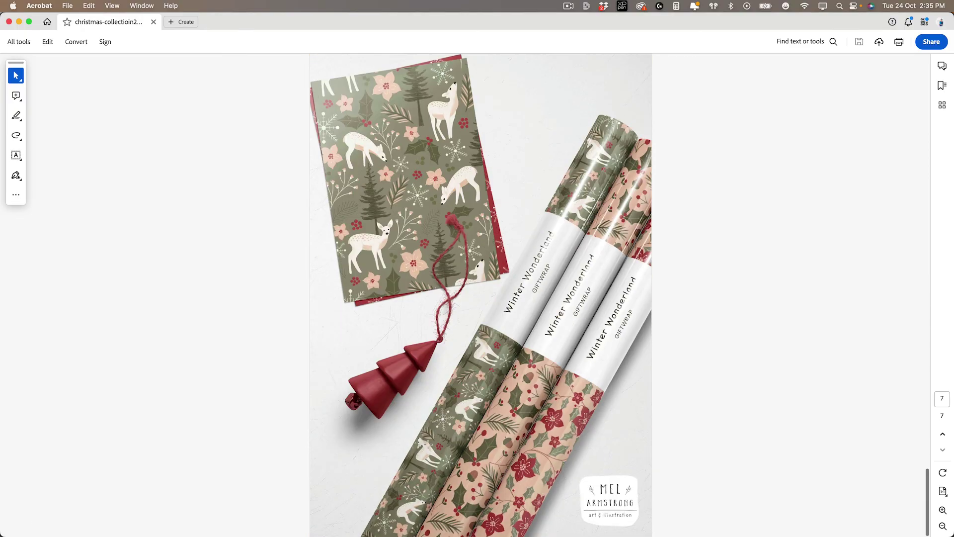
{"action": "scroll", "coordinate": [428, 444], "scroll_direction": "up", "scroll_amount": 20}
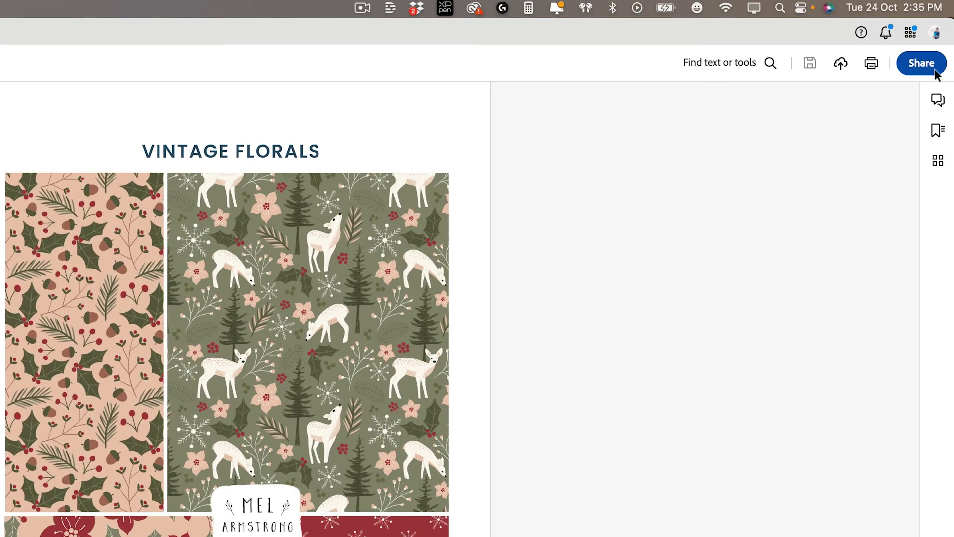
Look at the PDF's sharing options in Acrobat, then close them.
{"action": "left_click", "coordinate": [935, 70]}
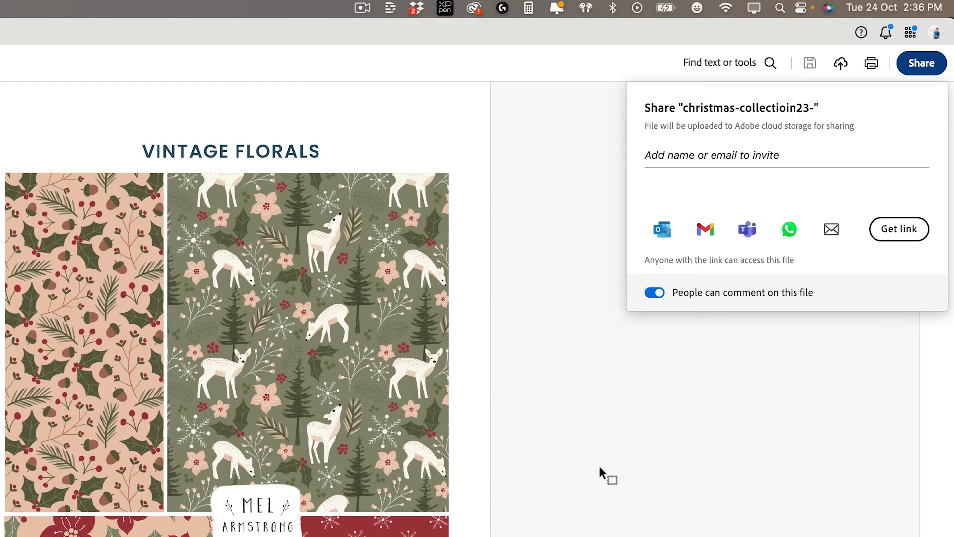
{"action": "left_click", "coordinate": [602, 438]}
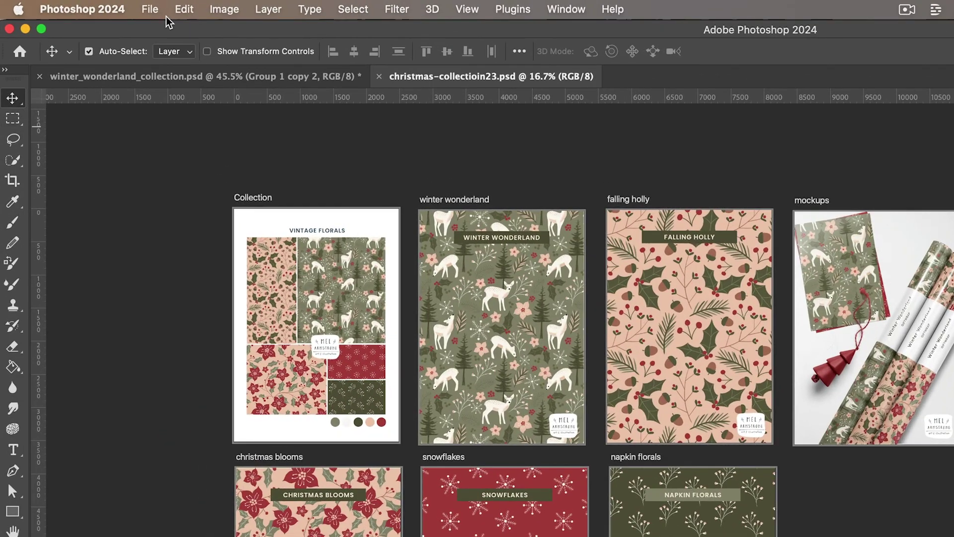
Save the document as the template christmas-collectioin23.psdt, accepting the Photoshop Format Options.
{"action": "left_click", "coordinate": [95, 6]}
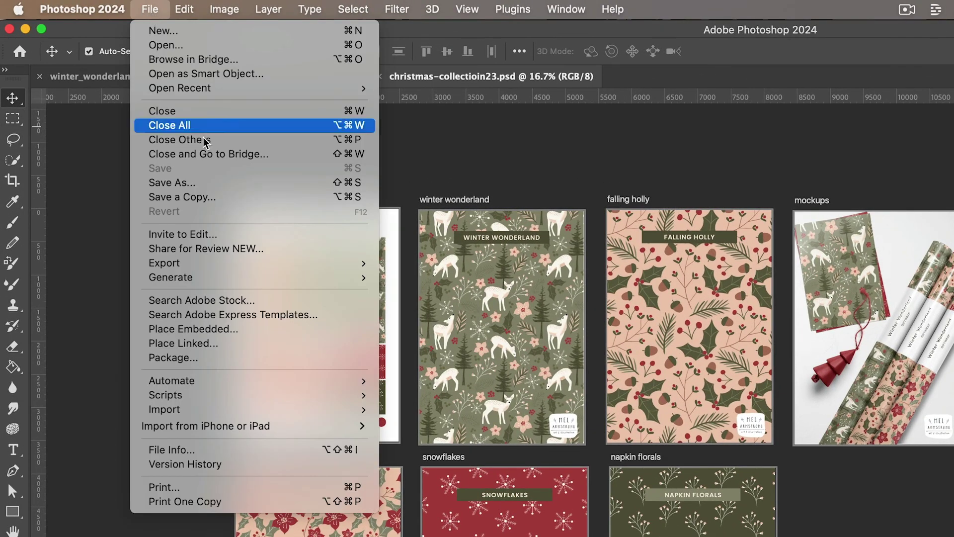
{"action": "left_click", "coordinate": [199, 183]}
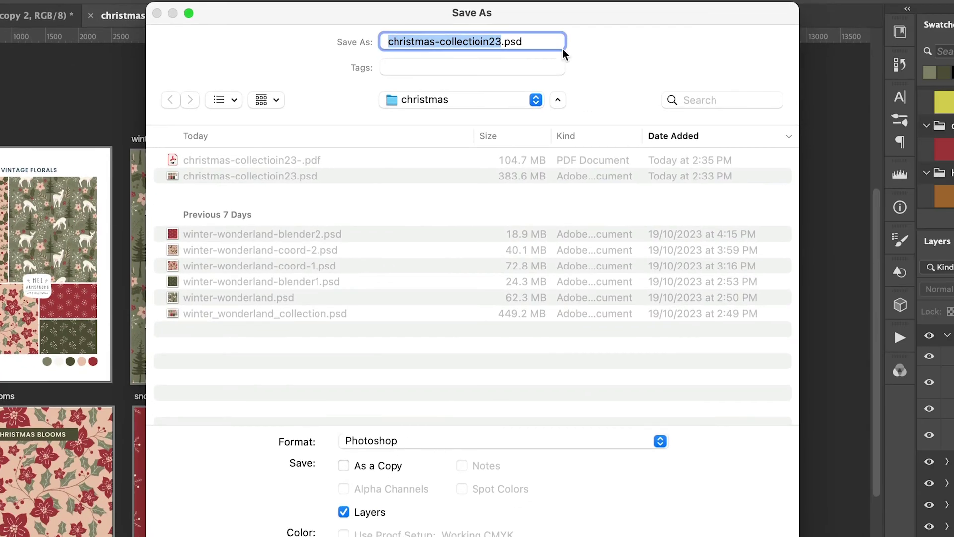
{"action": "left_click", "coordinate": [528, 41]}
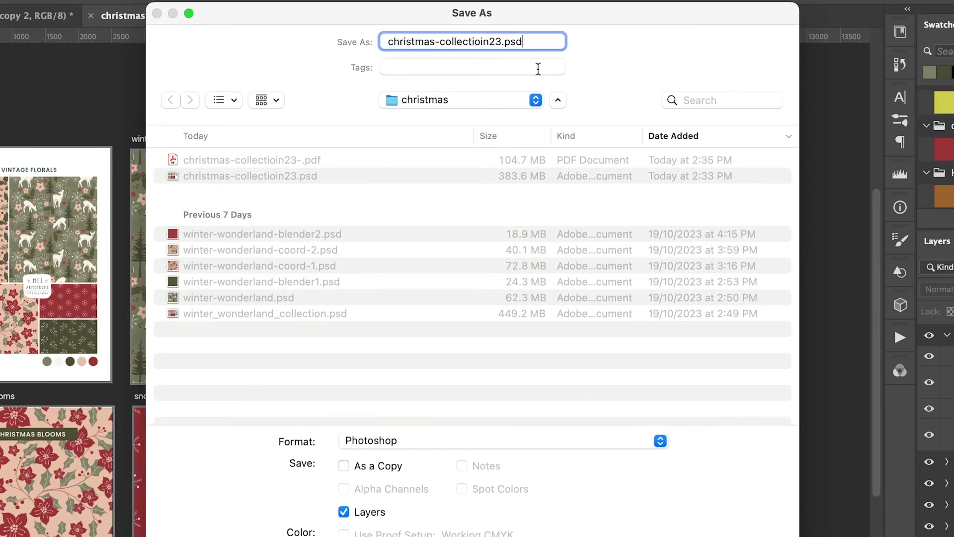
{"action": "type", "text": "t"}
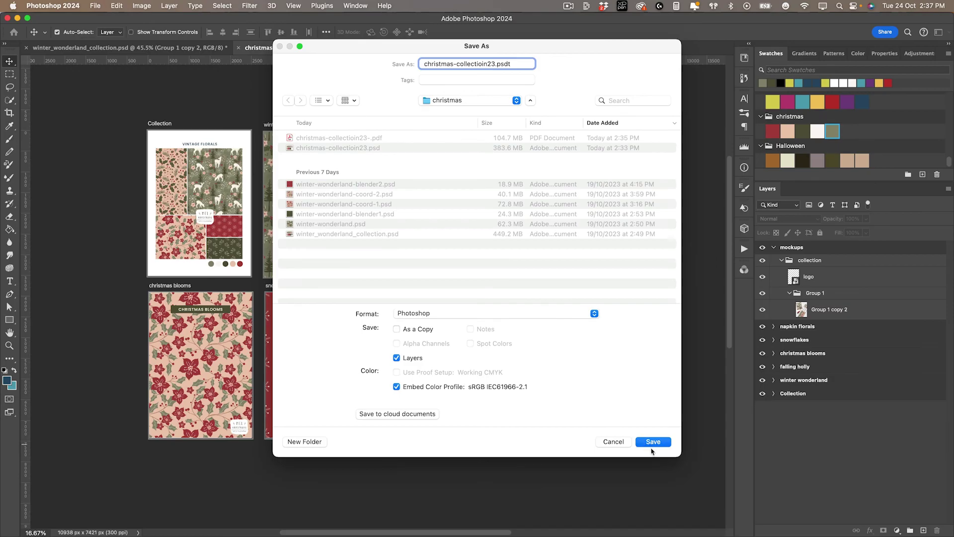
{"action": "left_click", "coordinate": [653, 442]}
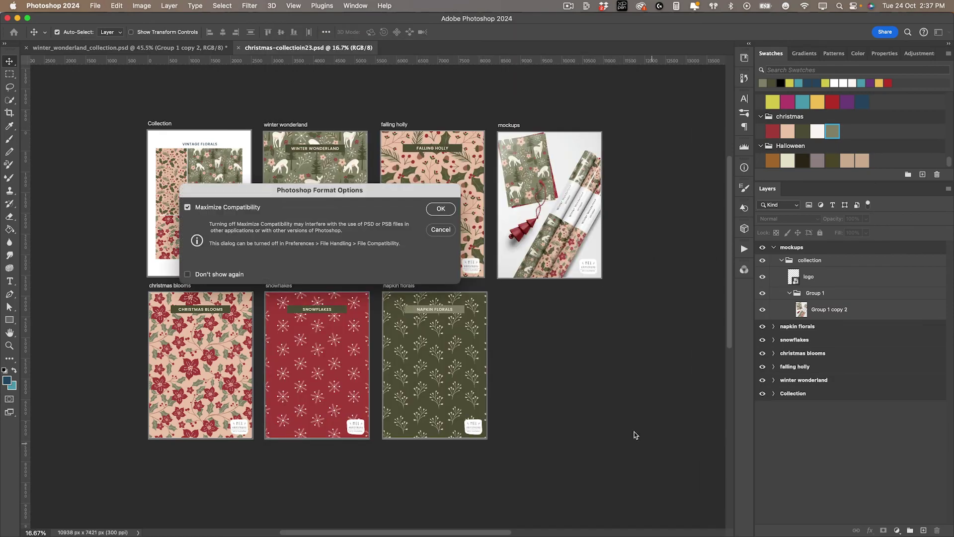
{"action": "left_click", "coordinate": [442, 215]}
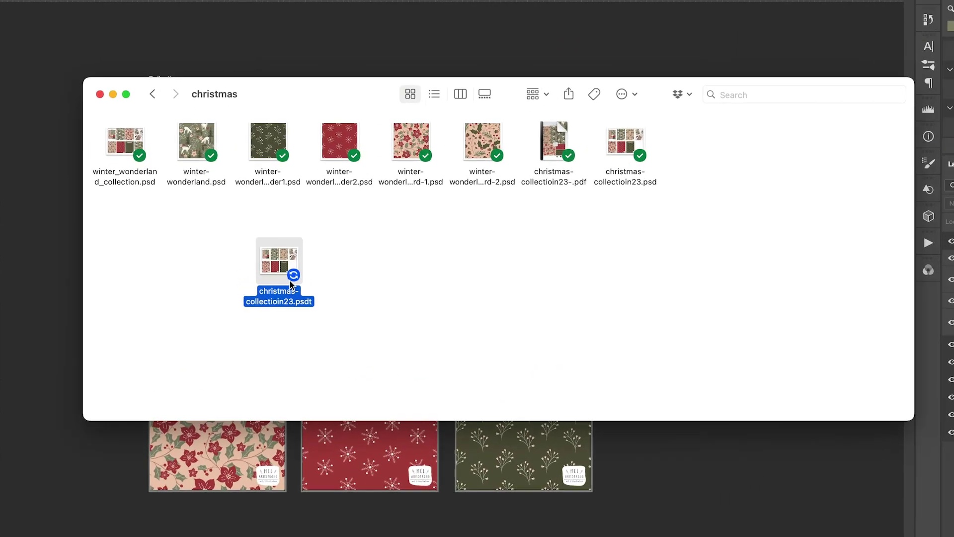
Open the christmas-collectioin23.psdt template as a new Untitled-1 document and close Finder.
{"action": "left_click_drag", "start_coordinate": [247, 266], "coordinate": [353, 260]}
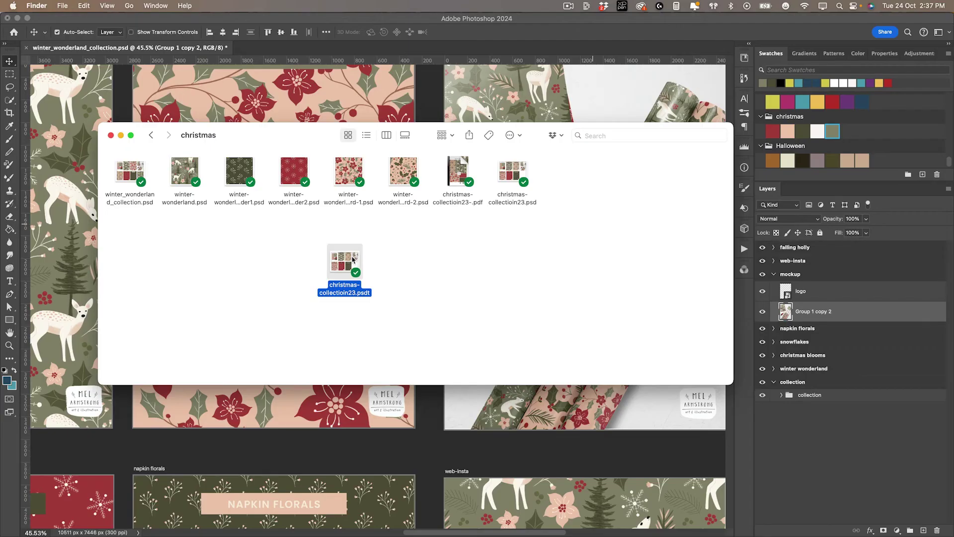
{"action": "key", "text": "super+w"}
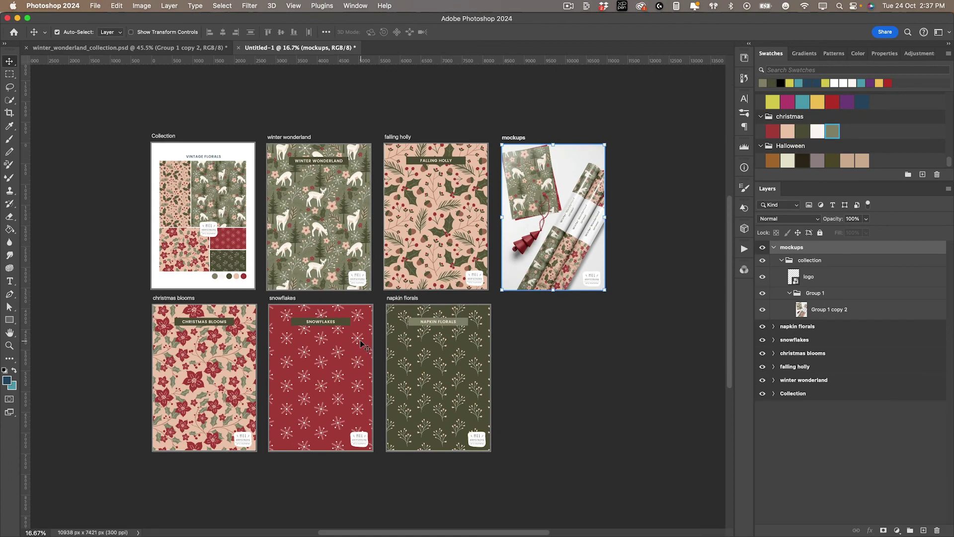
Fill the winter wonderland artboard with the orange pattern from the Halloween pattern group.
{"action": "left_click", "coordinate": [361, 231]}
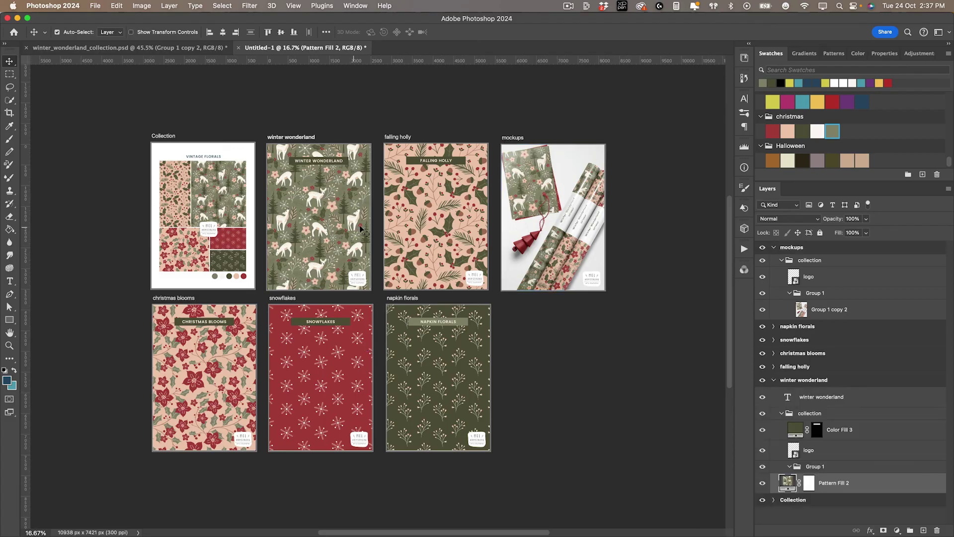
{"action": "left_click", "coordinate": [834, 53]}
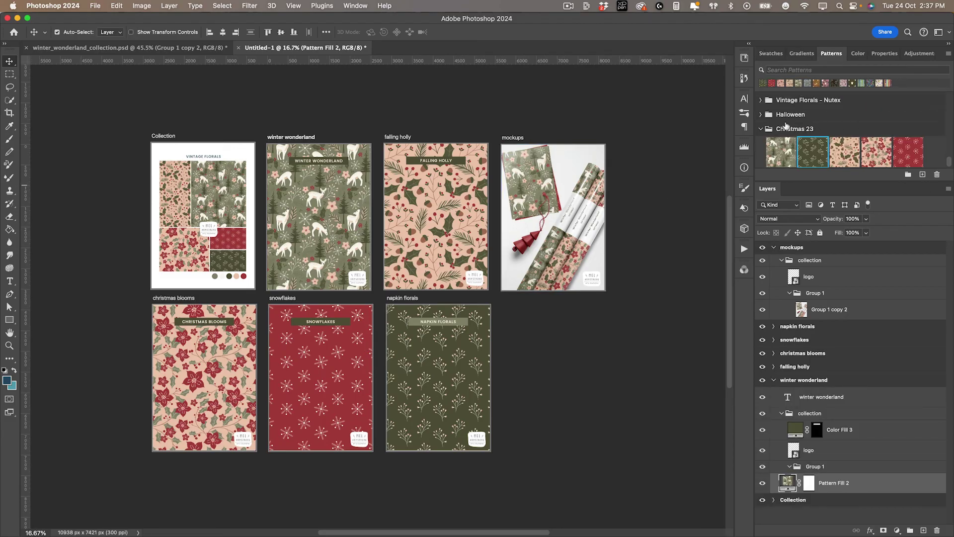
{"action": "left_click", "coordinate": [761, 128]}
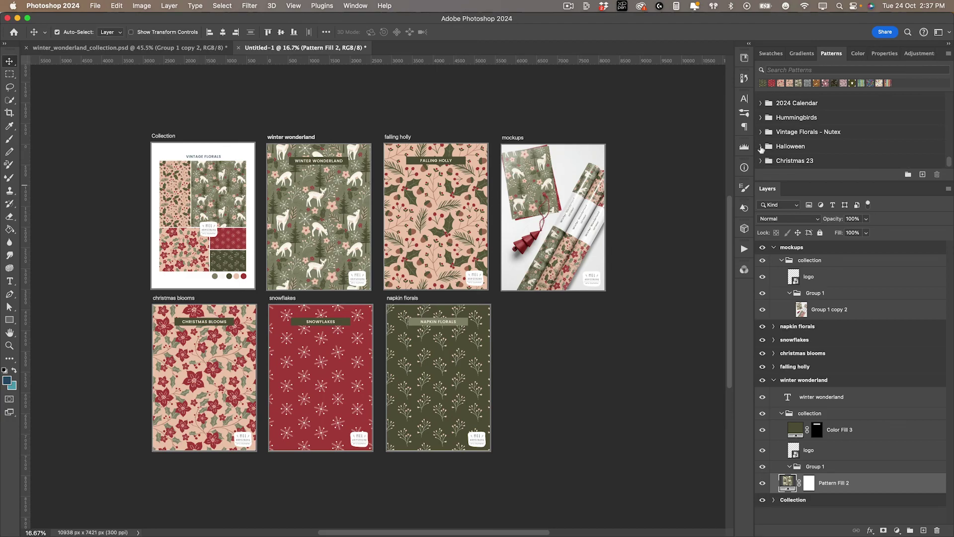
{"action": "left_click", "coordinate": [762, 146]}
{"action": "scroll", "coordinate": [827, 139], "scroll_direction": "down", "scroll_amount": 3}
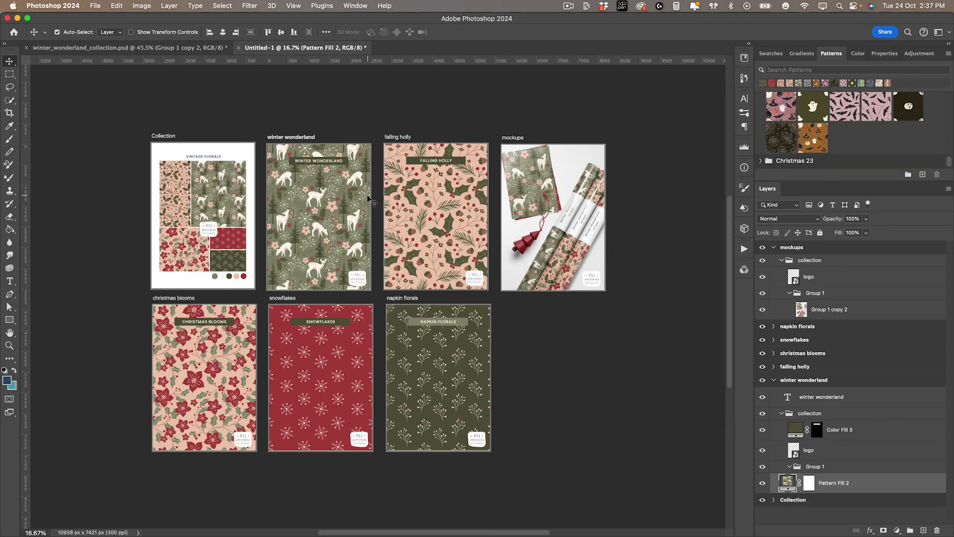
{"action": "left_click", "coordinate": [811, 143]}
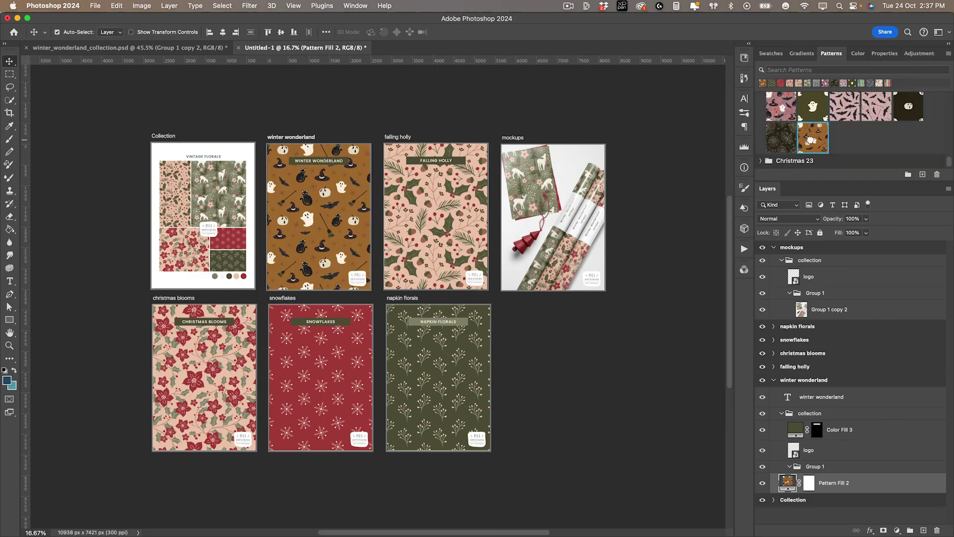
Refill the falling holly artboard with the ghost pattern and reduce its scale.
{"action": "left_click", "coordinate": [446, 232]}
{"action": "left_click", "coordinate": [816, 114]}
{"action": "double_click", "coordinate": [786, 469]}
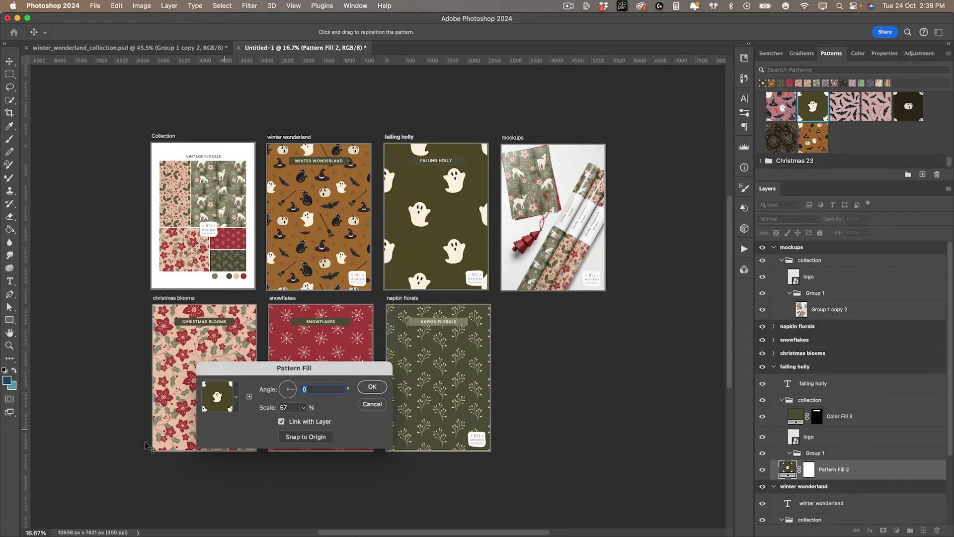
{"action": "double_click", "coordinate": [286, 407]}
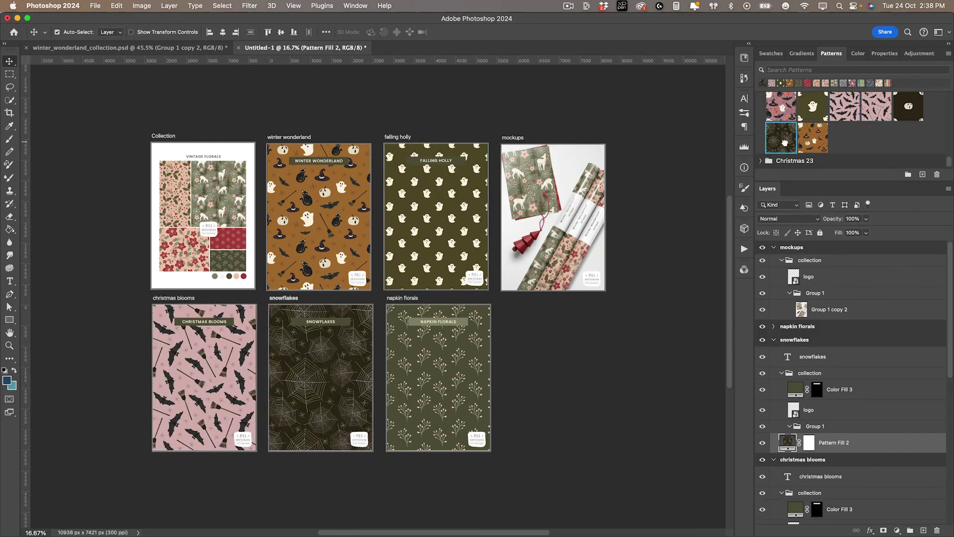
Refill the napkin florals artboard with the dark pumpkin pattern at a smaller scale.
{"action": "left_click", "coordinate": [437, 378]}
{"action": "left_click", "coordinate": [908, 106]}
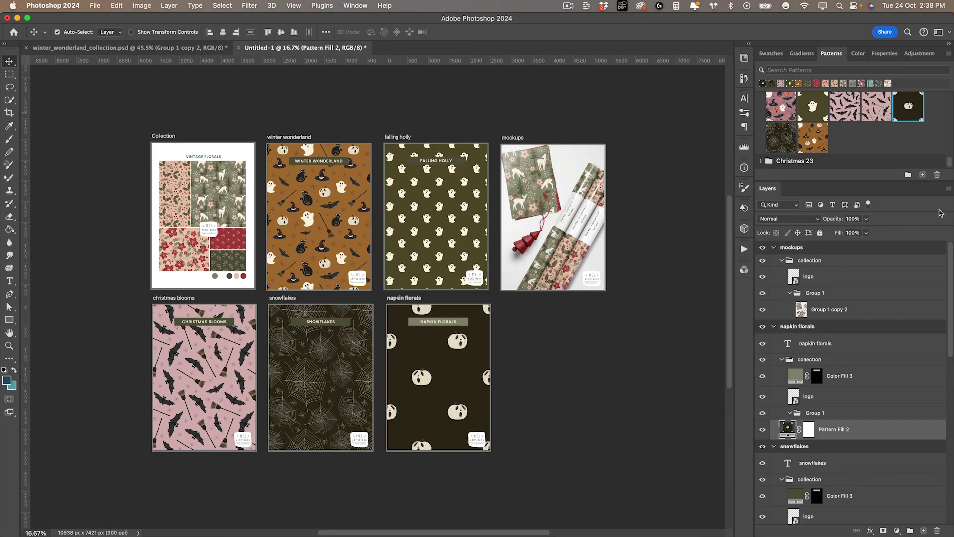
{"action": "double_click", "coordinate": [787, 429]}
{"action": "left_click", "coordinate": [375, 386]}
Fill Collection page tiles with the orange witch pattern and a smaller-scale ghost pattern.
{"action": "left_click", "coordinate": [208, 205]}
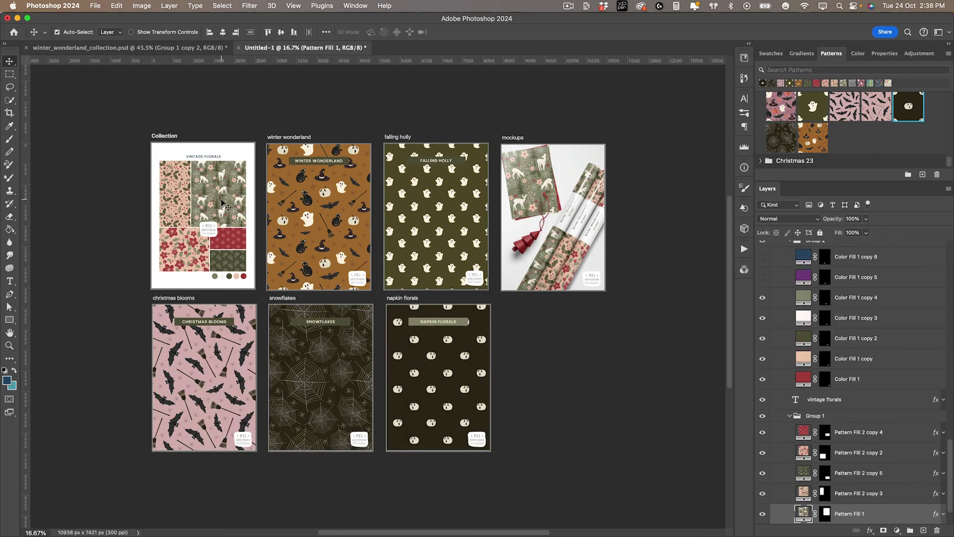
{"action": "left_click", "coordinate": [816, 139]}
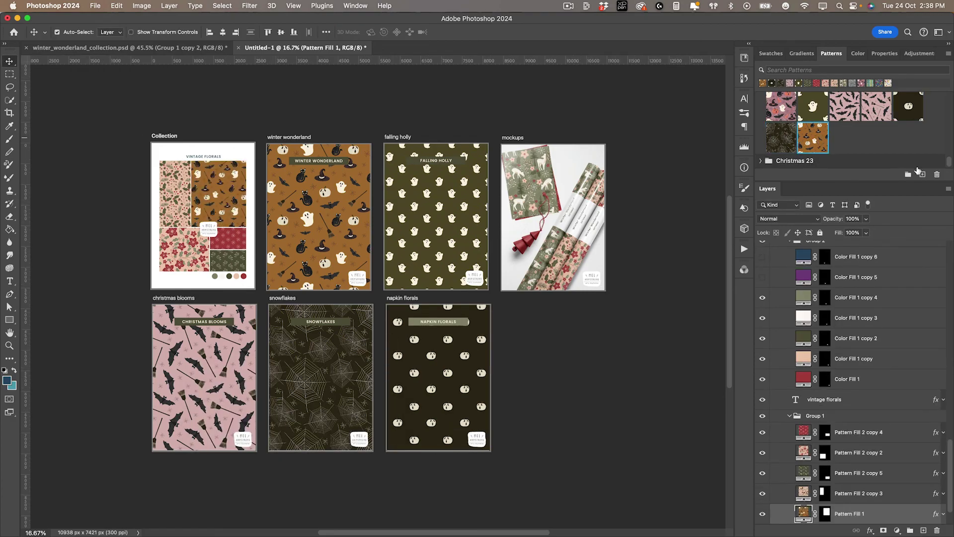
{"action": "left_click", "coordinate": [801, 495]}
{"action": "left_click", "coordinate": [813, 106]}
{"action": "double_click", "coordinate": [804, 493]}
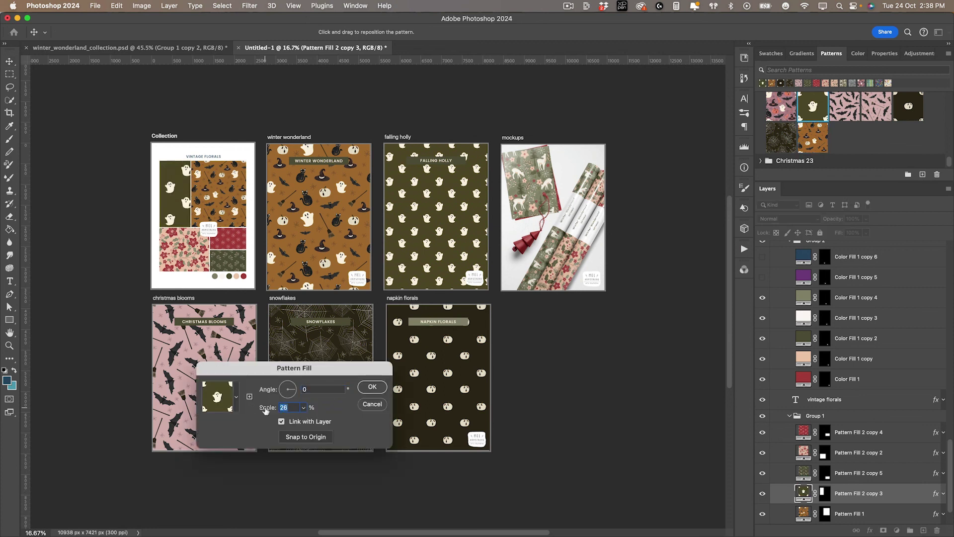
{"action": "left_click", "coordinate": [372, 386]}
Fill the remaining Collection tiles with spider-web and dark pumpkin patterns, pumpkins at 13% scale.
{"action": "left_click", "coordinate": [855, 453]}
{"action": "left_click", "coordinate": [780, 137]}
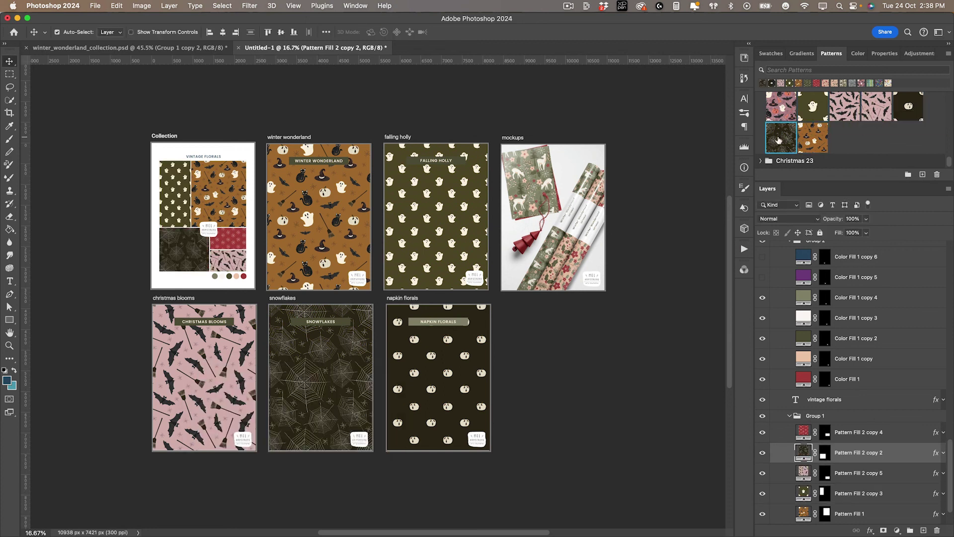
{"action": "left_click", "coordinate": [803, 432]}
{"action": "left_click", "coordinate": [909, 106]}
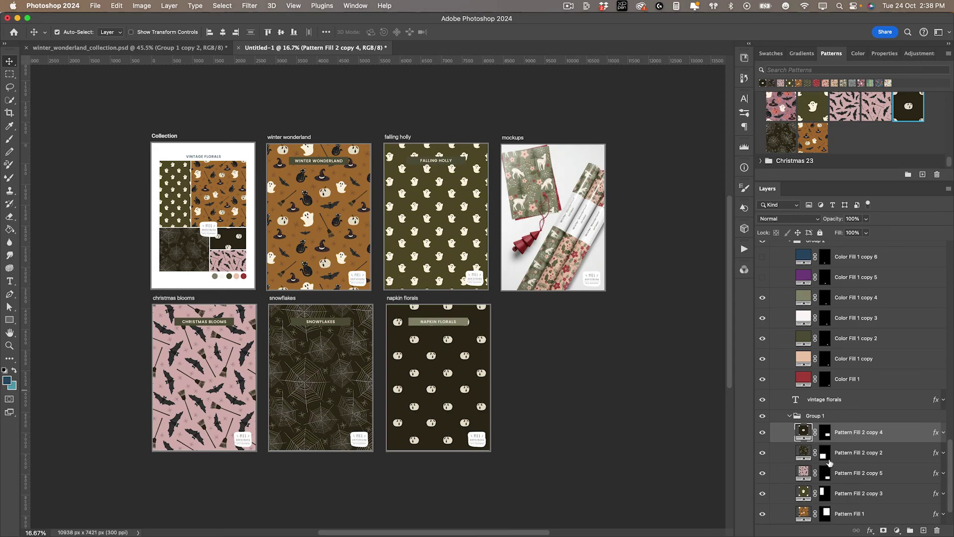
{"action": "double_click", "coordinate": [803, 431]}
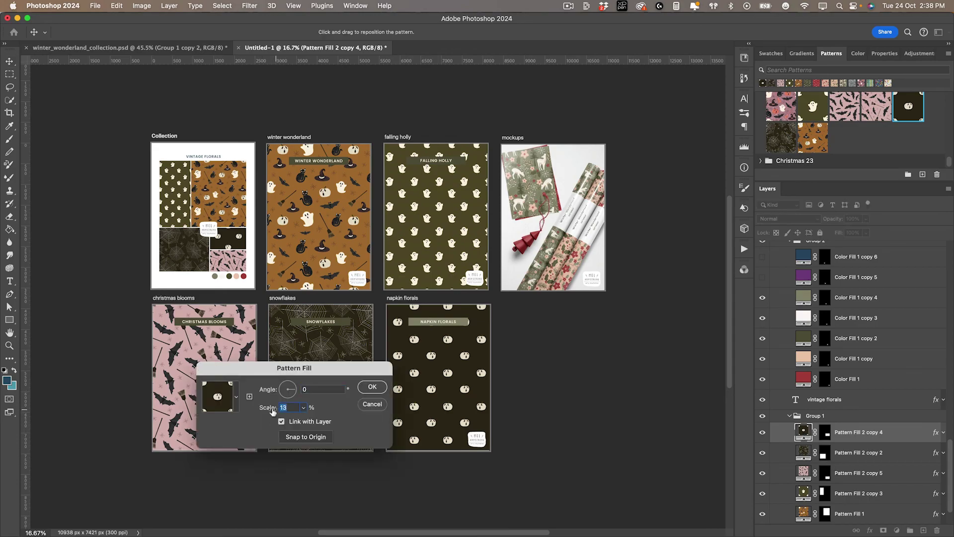
{"action": "left_click_drag", "start_coordinate": [268, 410], "coordinate": [268, 410]}
{"action": "key", "text": "Return"}
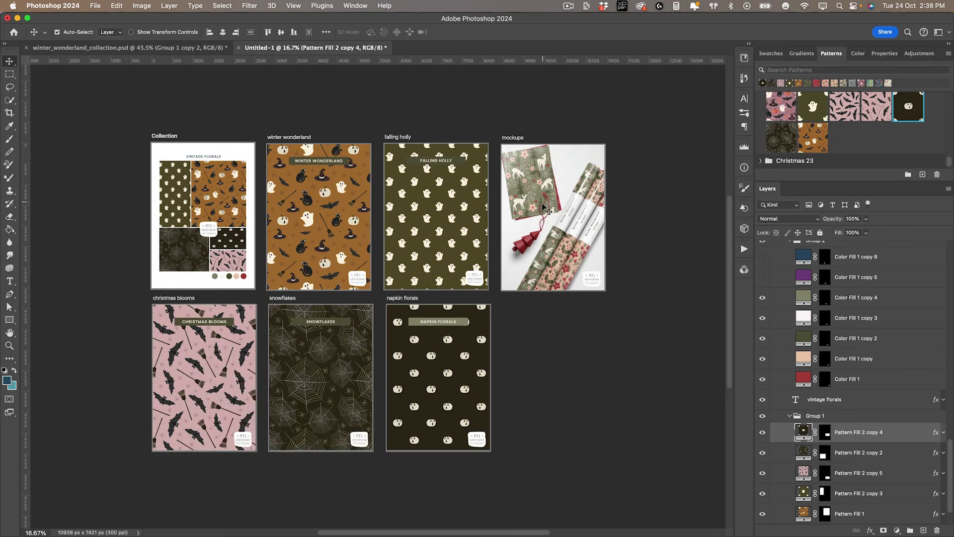